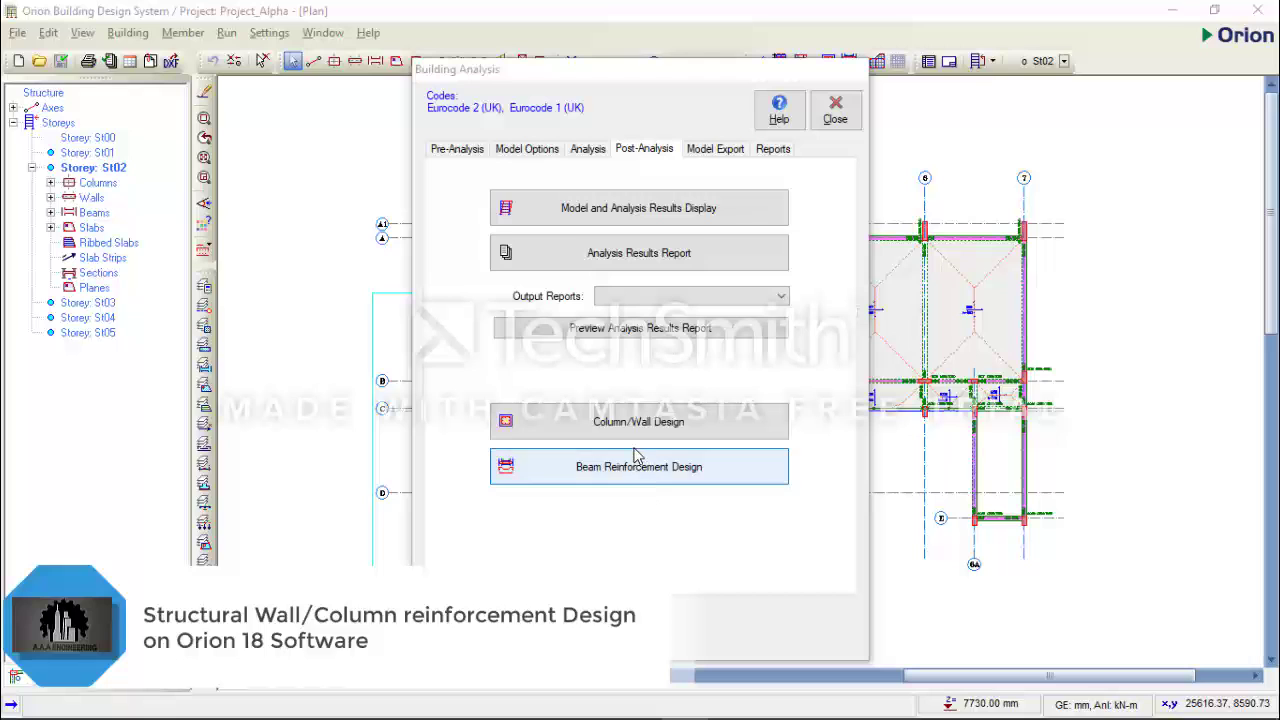
Step: Open the Column/Wall Design module from the building analysis post-analysis options
left_click(633, 455)
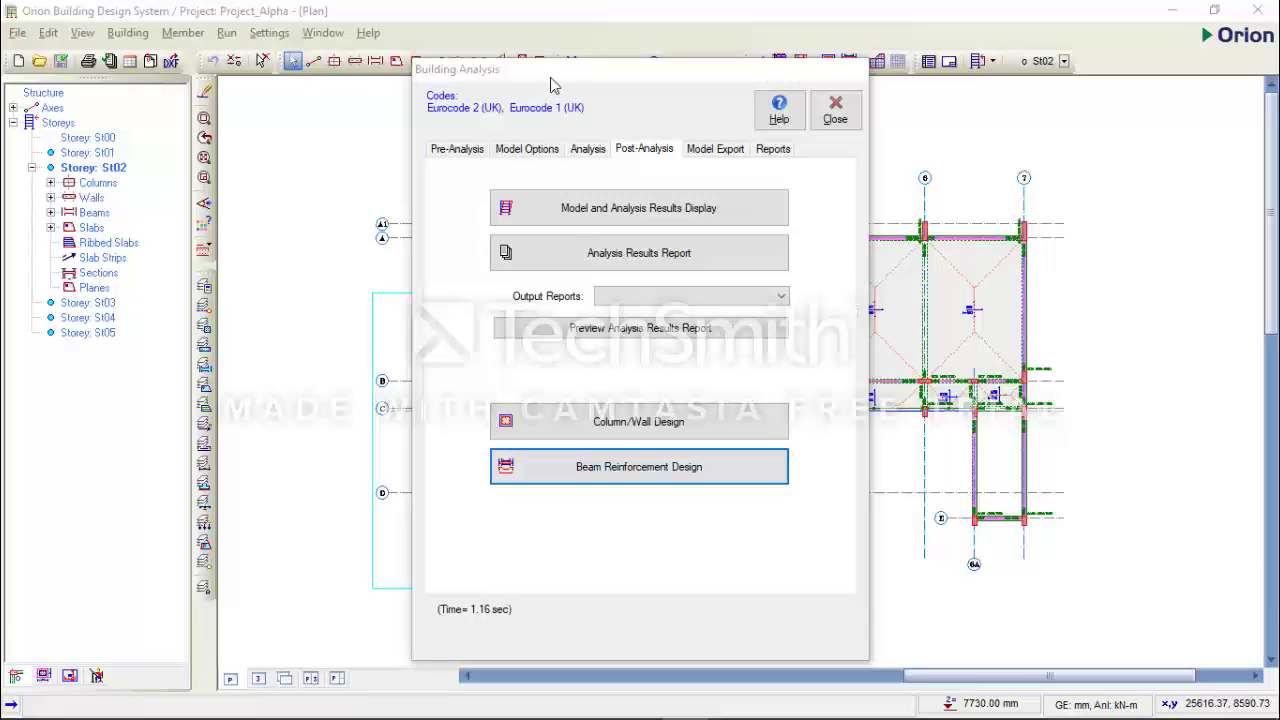
left_click_drag(553, 84, 577, 45)
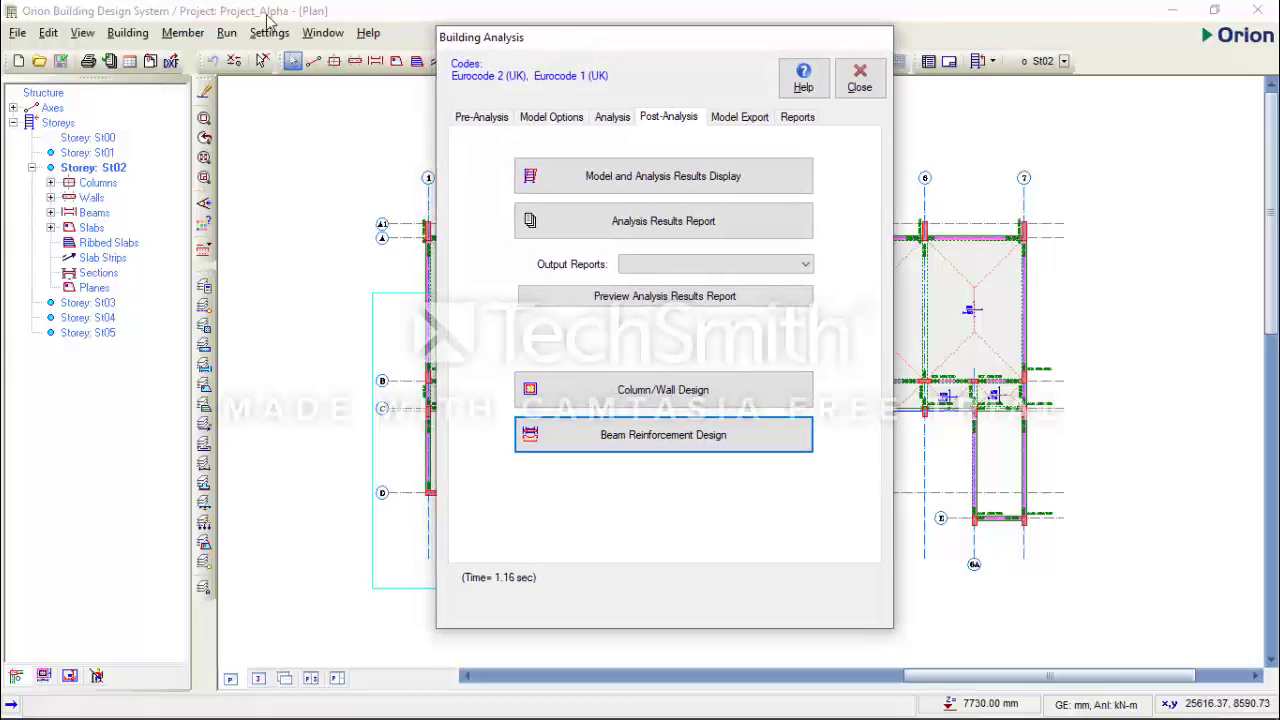
left_click(226, 34)
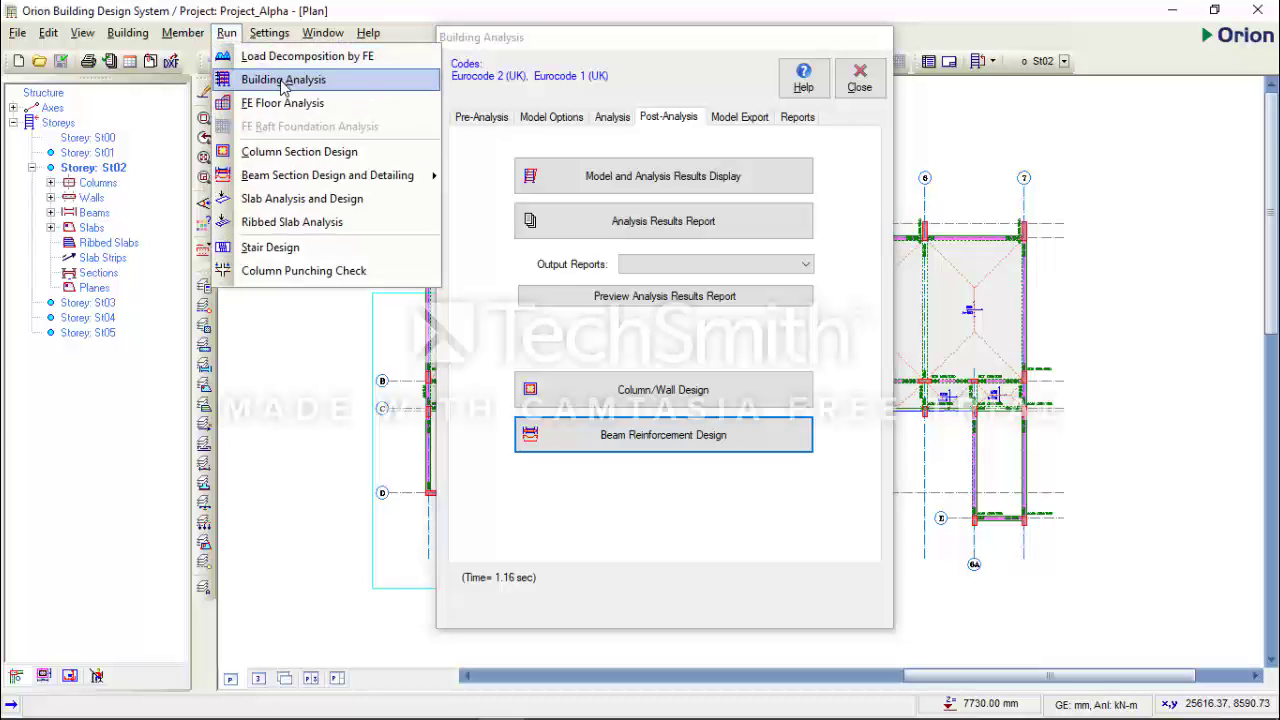
left_click(545, 42)
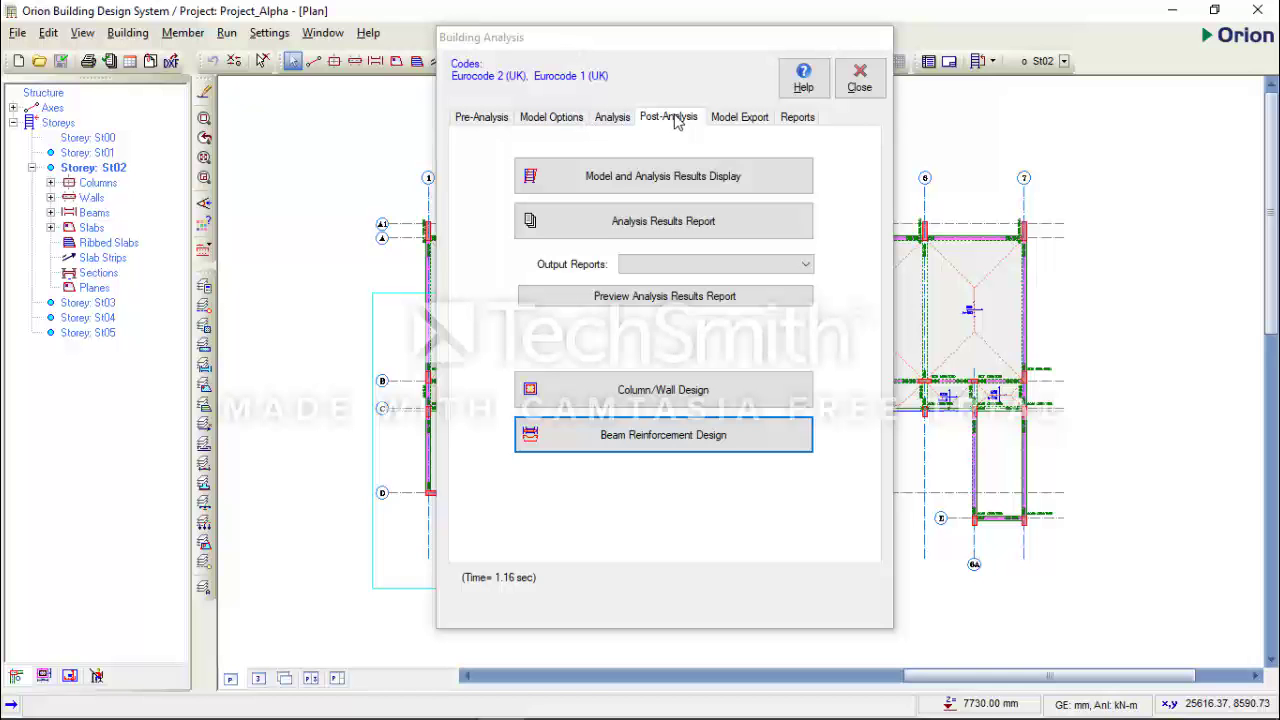
left_click(686, 398)
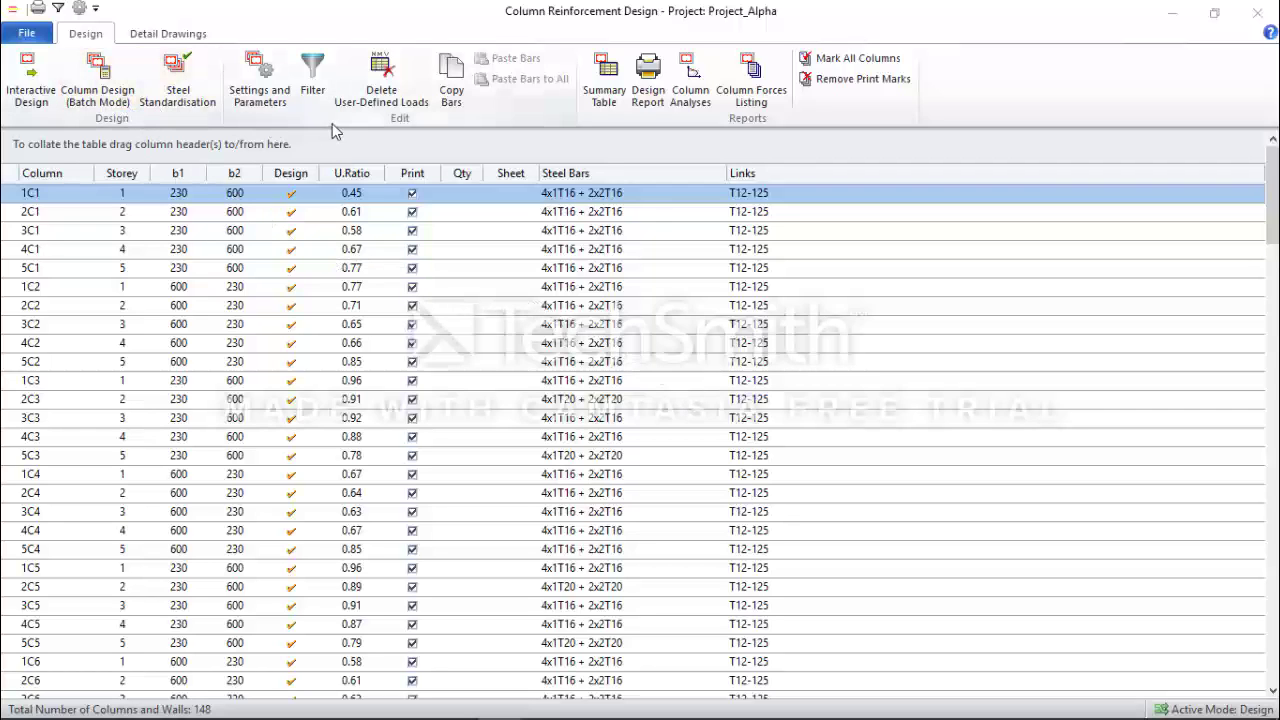
Step: Open the column design settings and review the steel percentages, wall section ratio, Eurocode 2 parameters, bar selection method and containment options
left_click(264, 96)
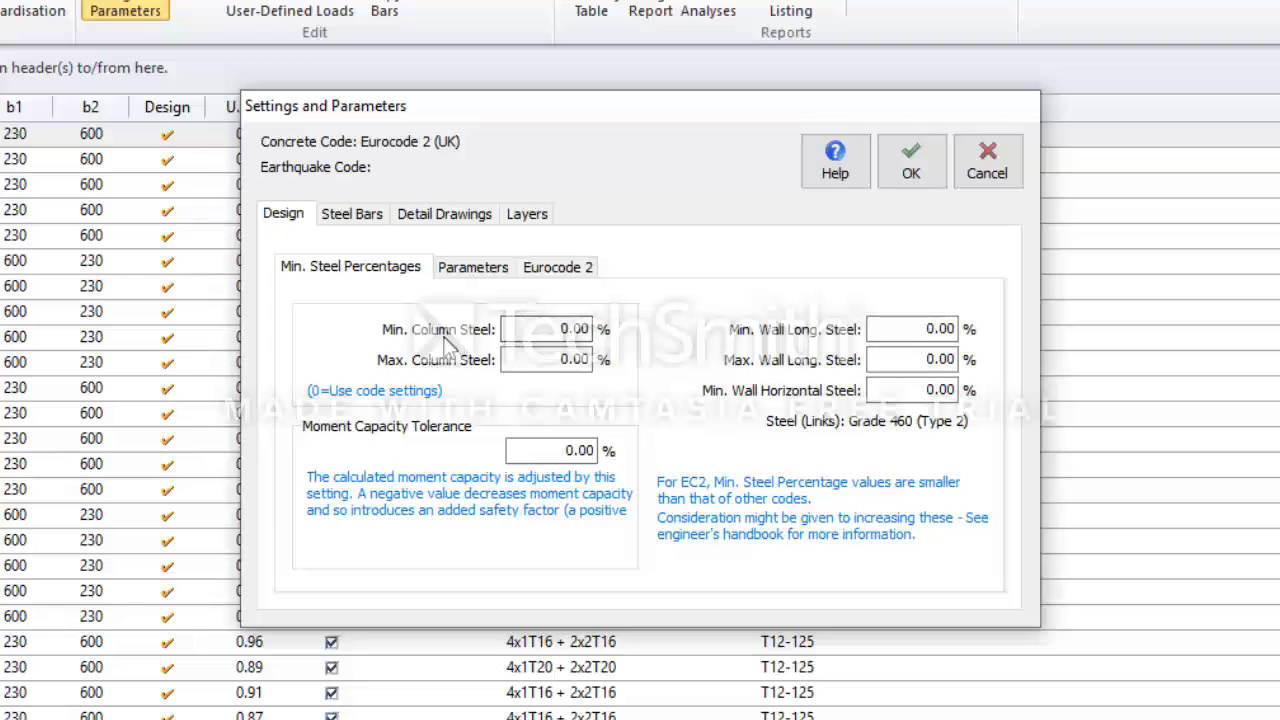
left_click(560, 331)
left_click(562, 359)
type("-")
left_click(474, 272)
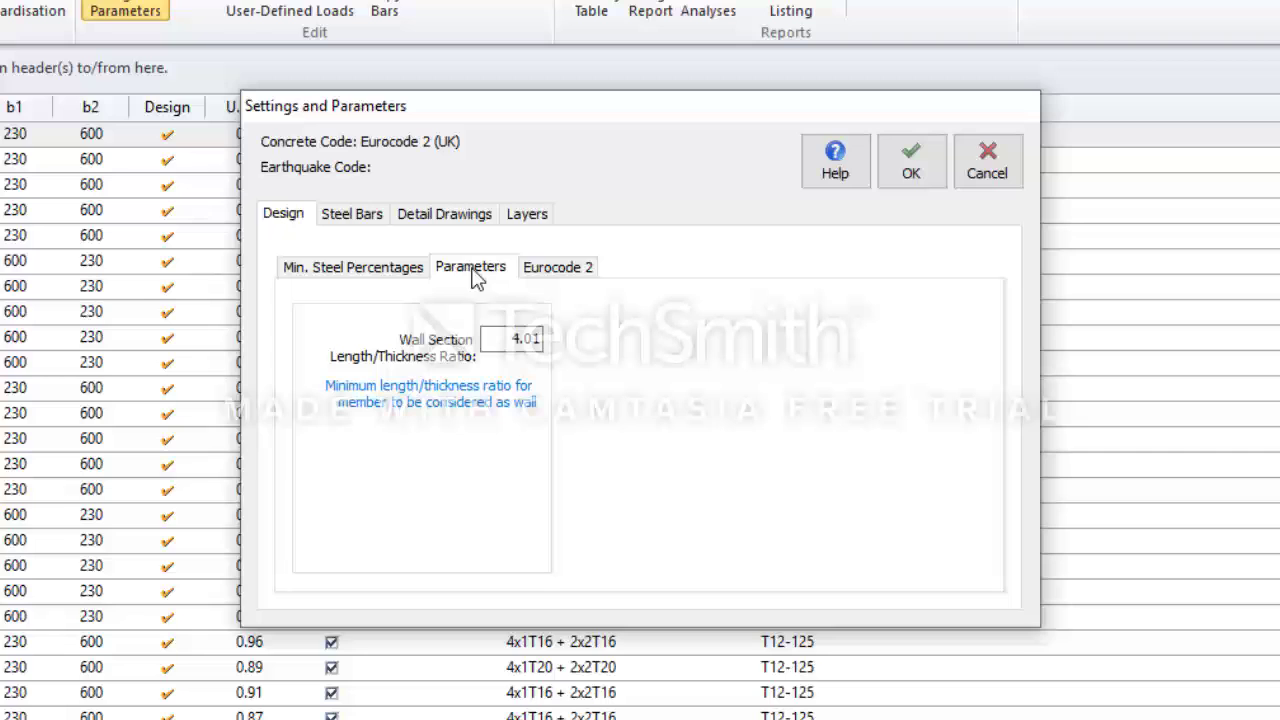
left_click(560, 269)
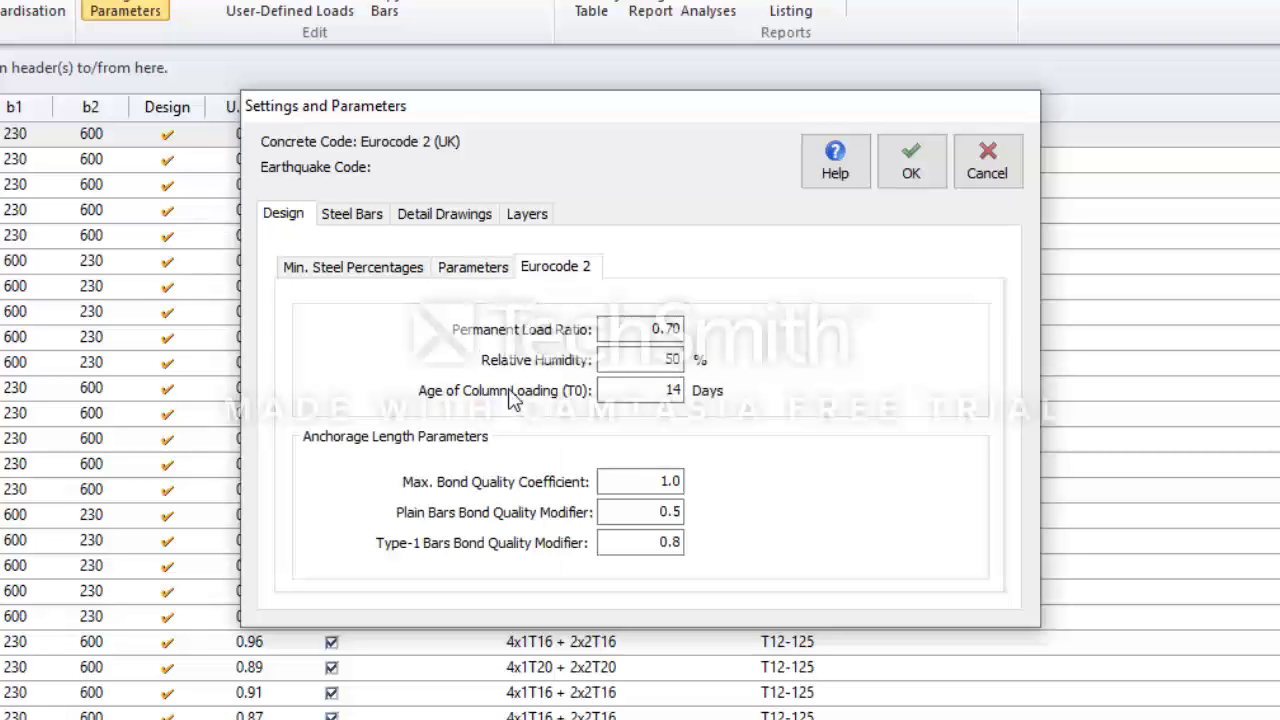
left_click(343, 218)
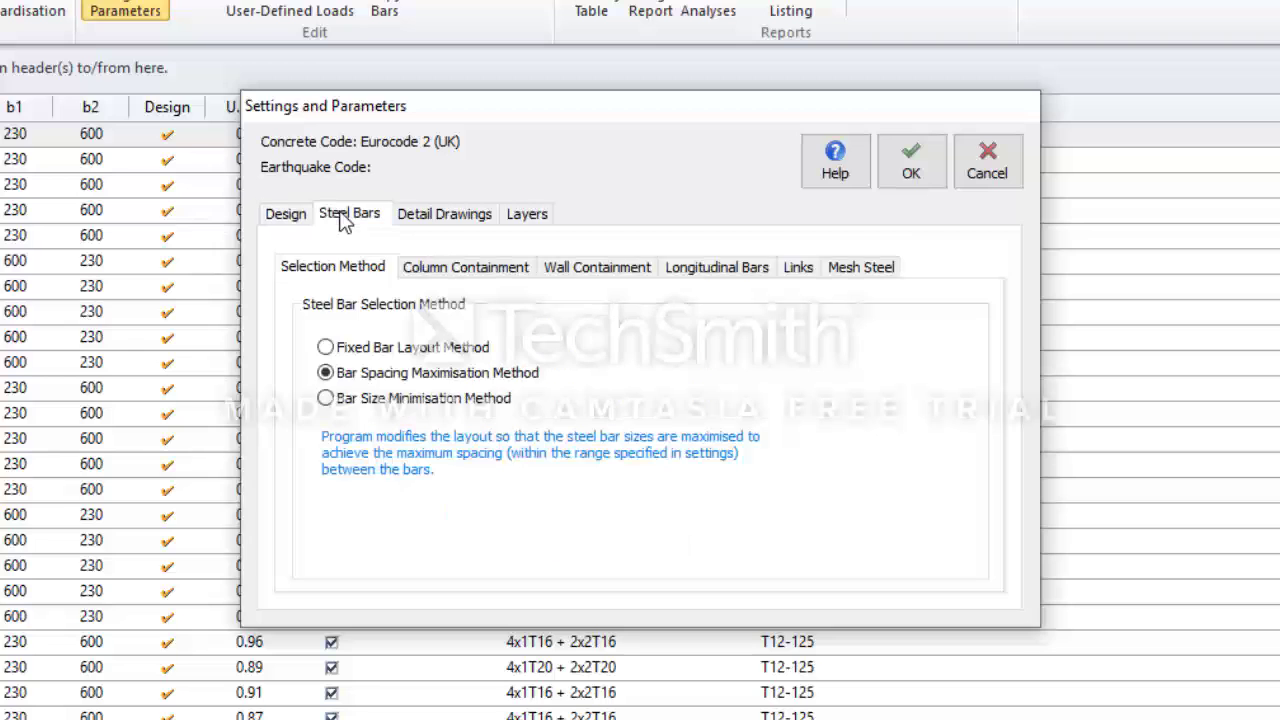
left_click(452, 276)
left_click(616, 271)
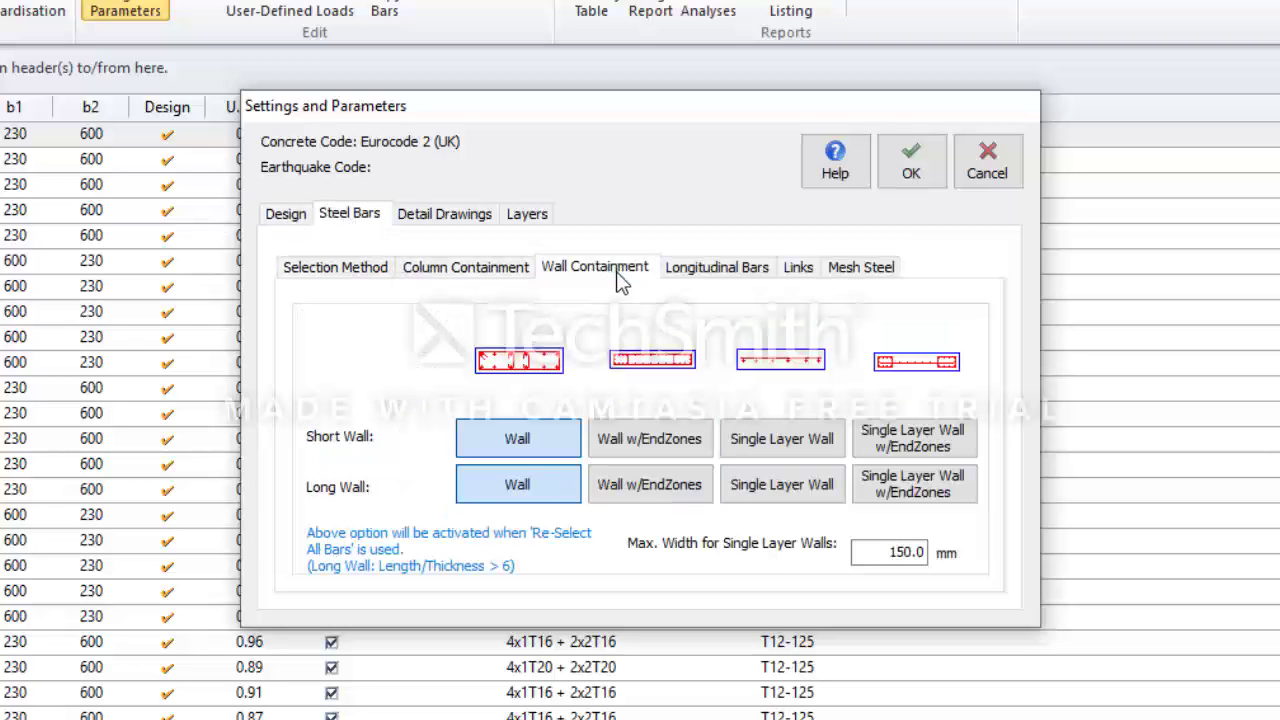
Step: Set the maximum longitudinal bar size to T25 for both columns and walls
left_click(707, 272)
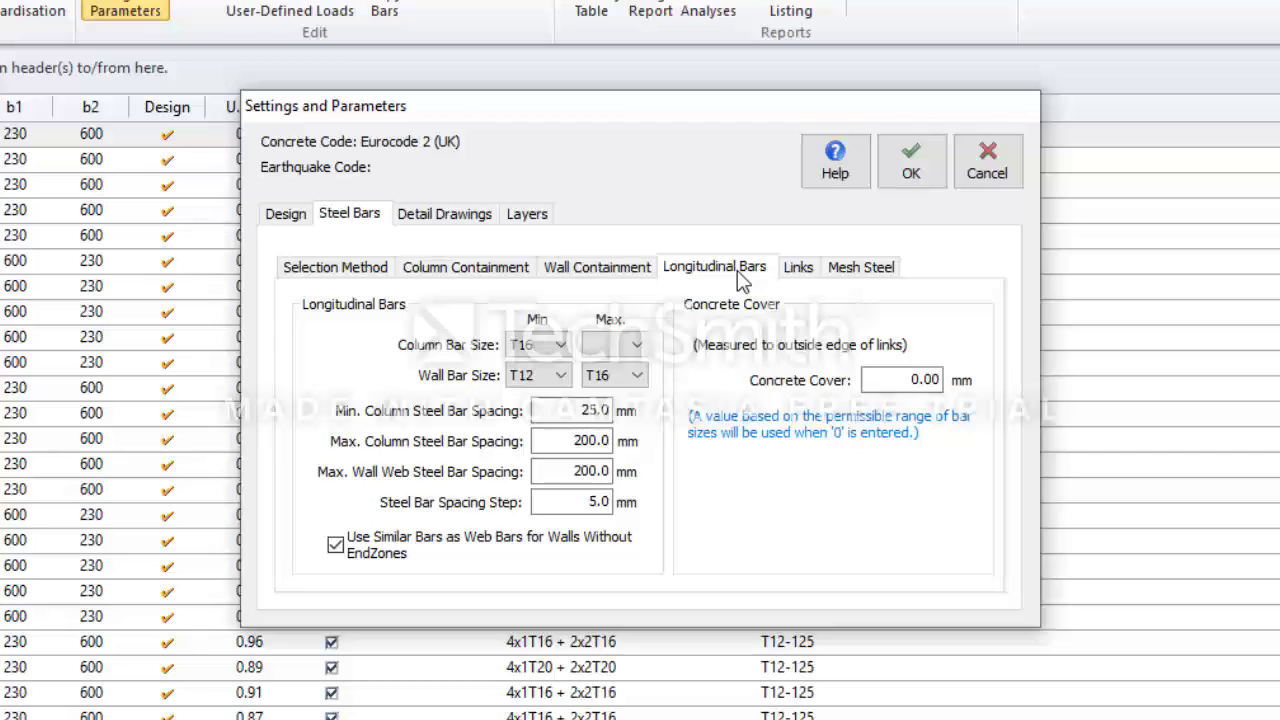
left_click(540, 355)
left_click(538, 365)
left_click(610, 345)
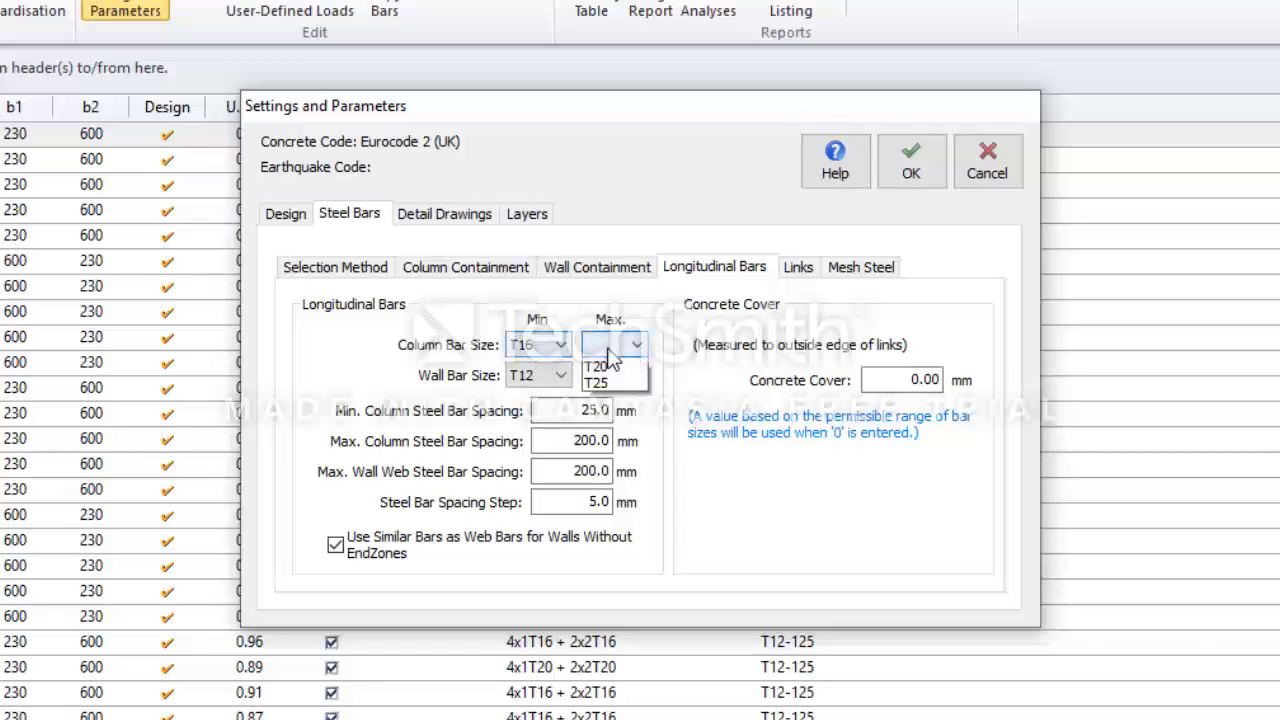
left_click(603, 401)
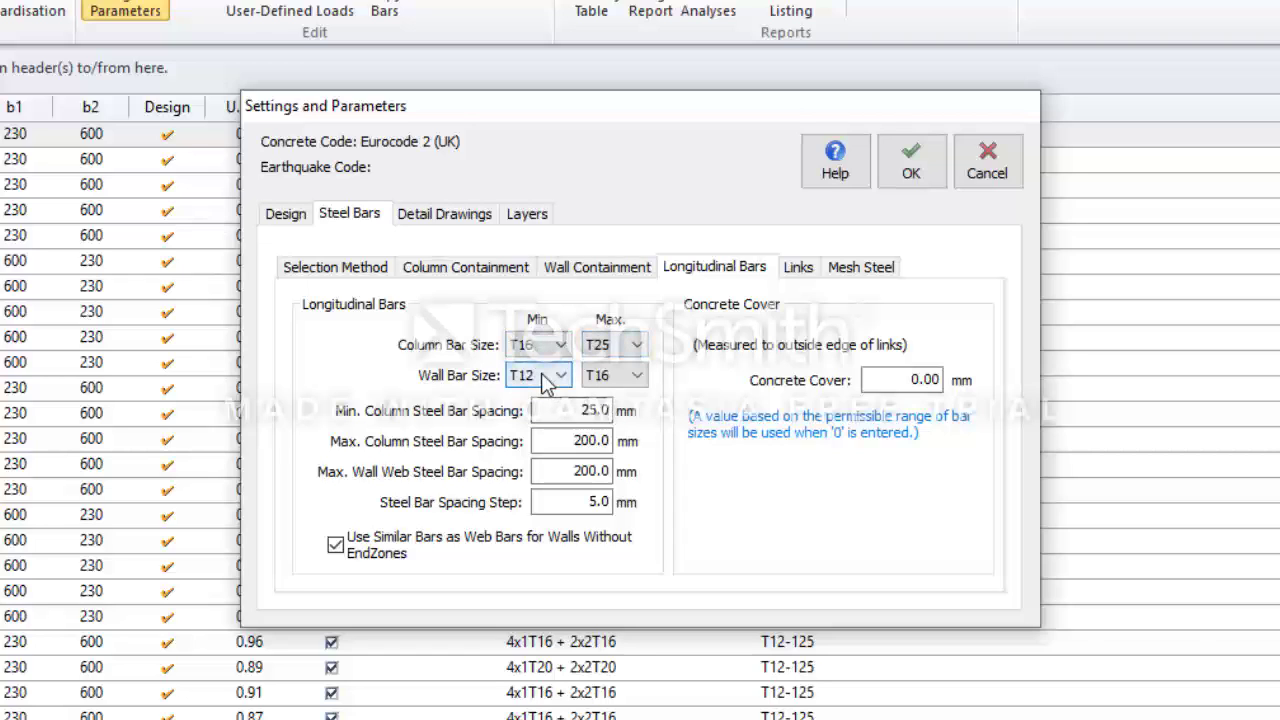
left_click(620, 376)
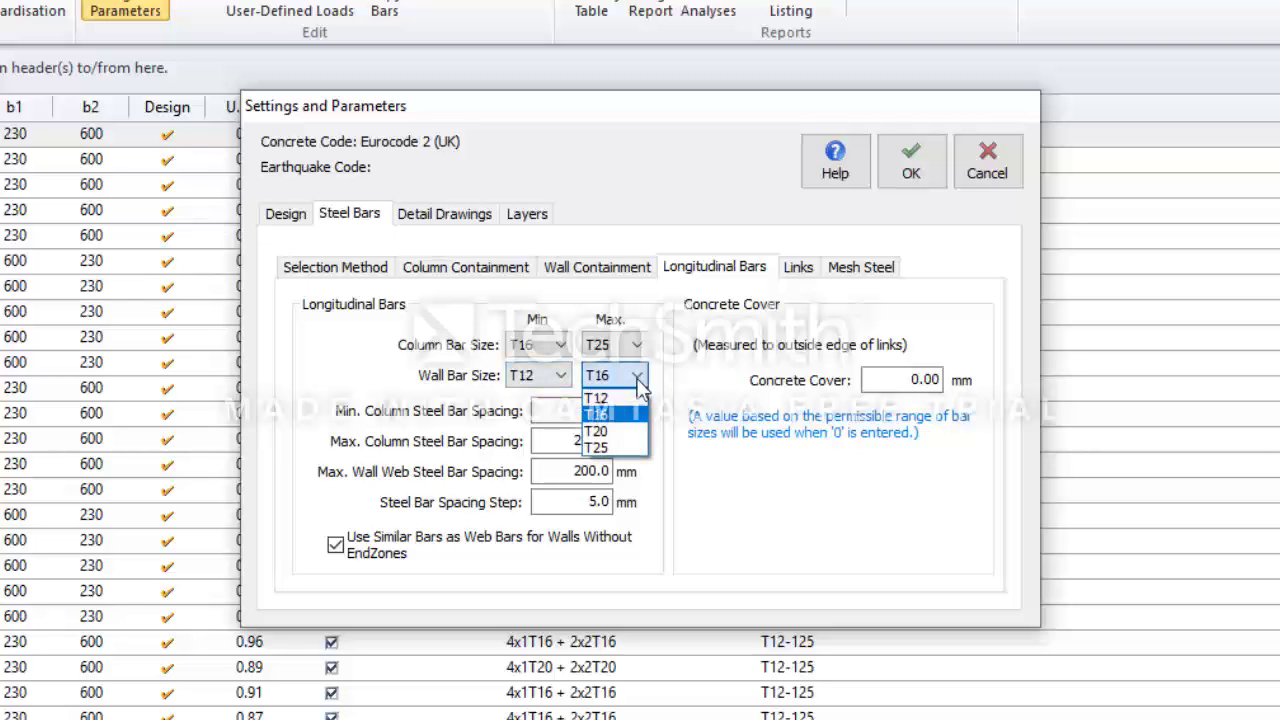
left_click(624, 448)
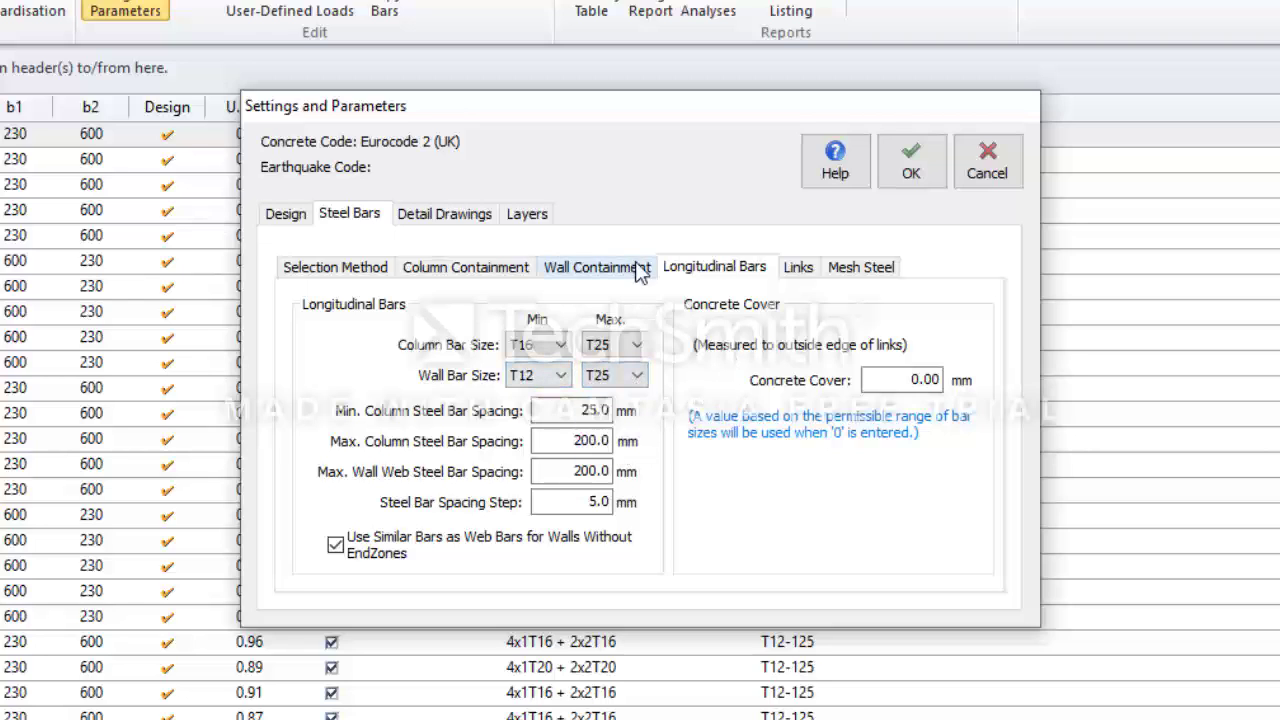
Step: Choose T12 as the minimum link bar size and check the link spacing limits
left_click(799, 270)
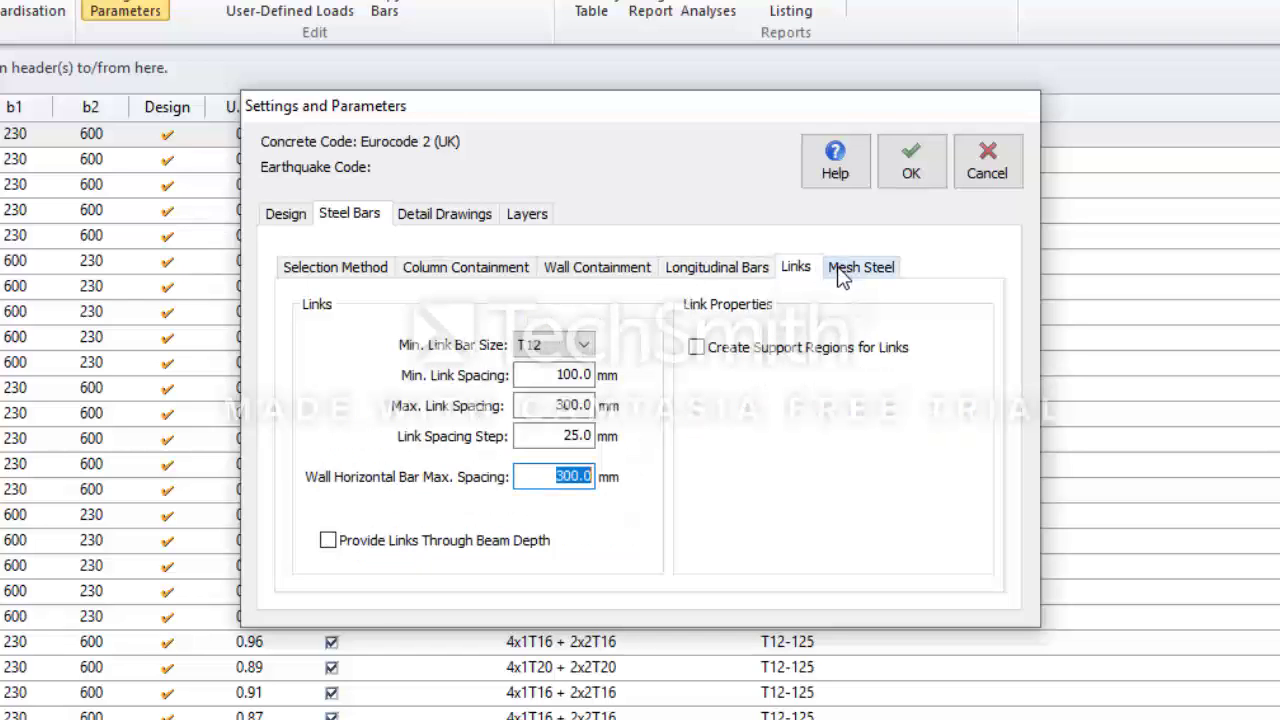
left_click(580, 345)
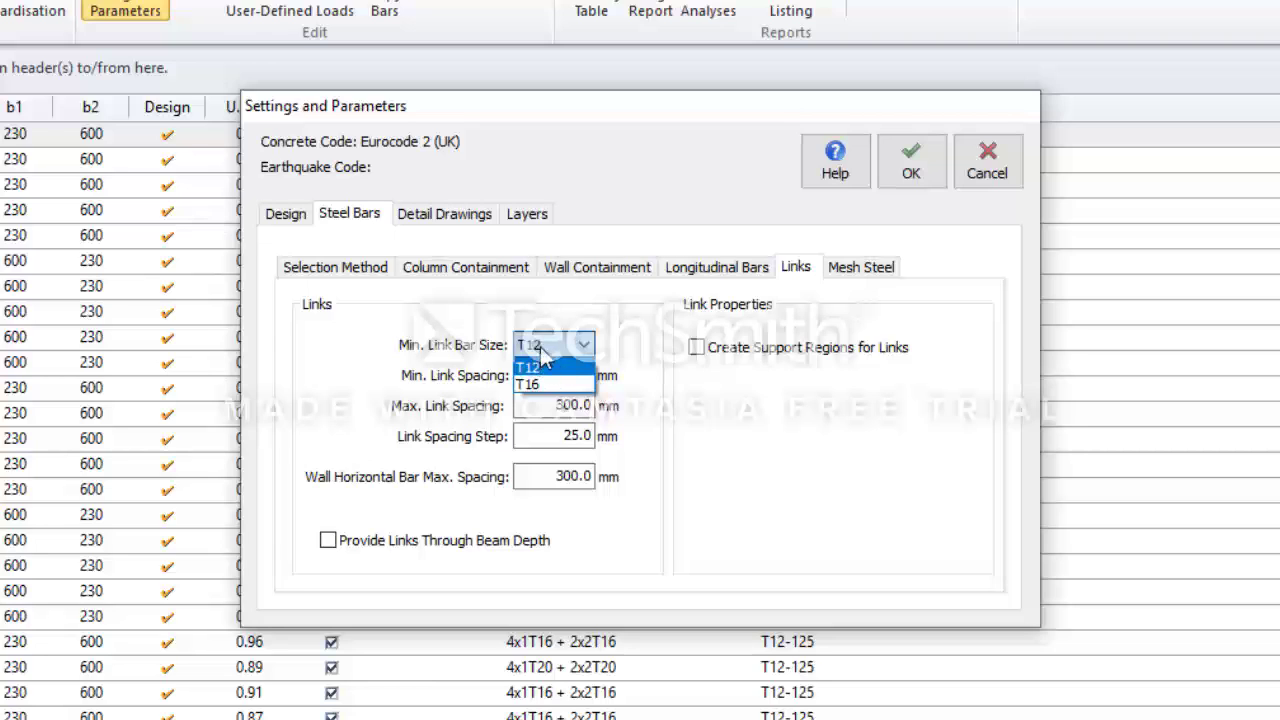
left_click(590, 369)
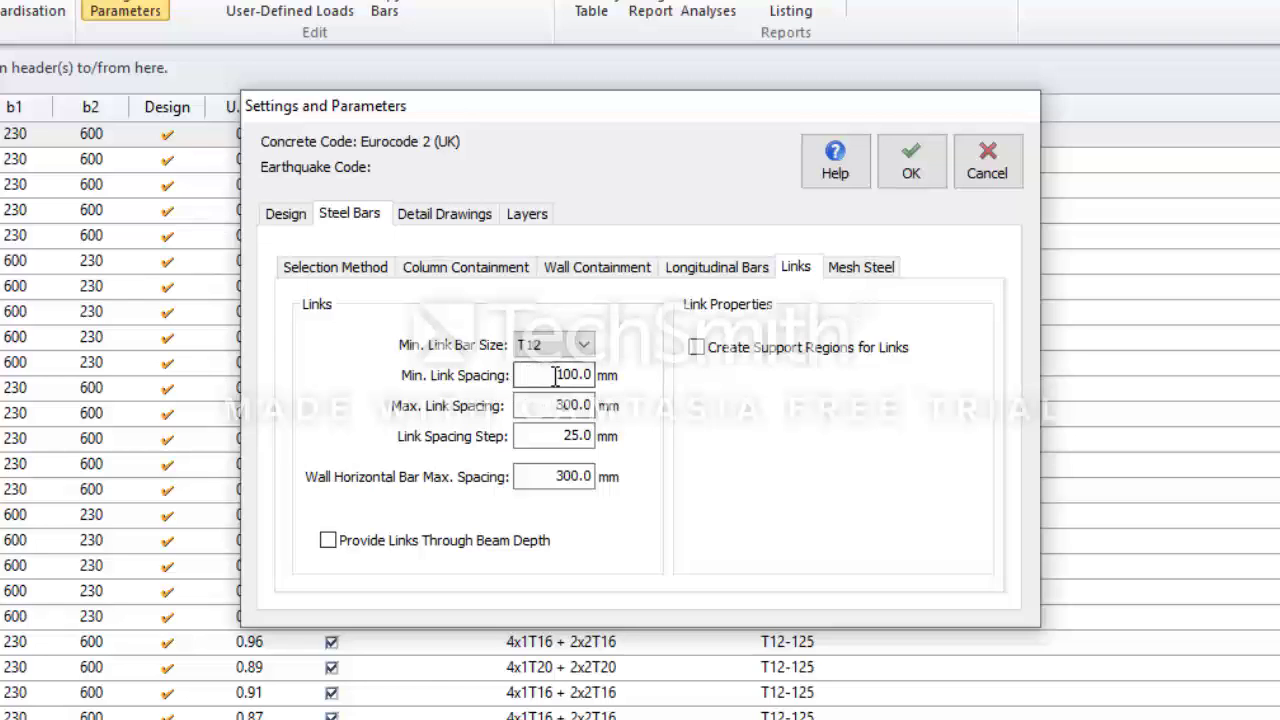
left_click(578, 374)
left_click(527, 404)
Step: Set the column detail drawings scale to 1/25, check the column schedule options and accept the settings
left_click(449, 214)
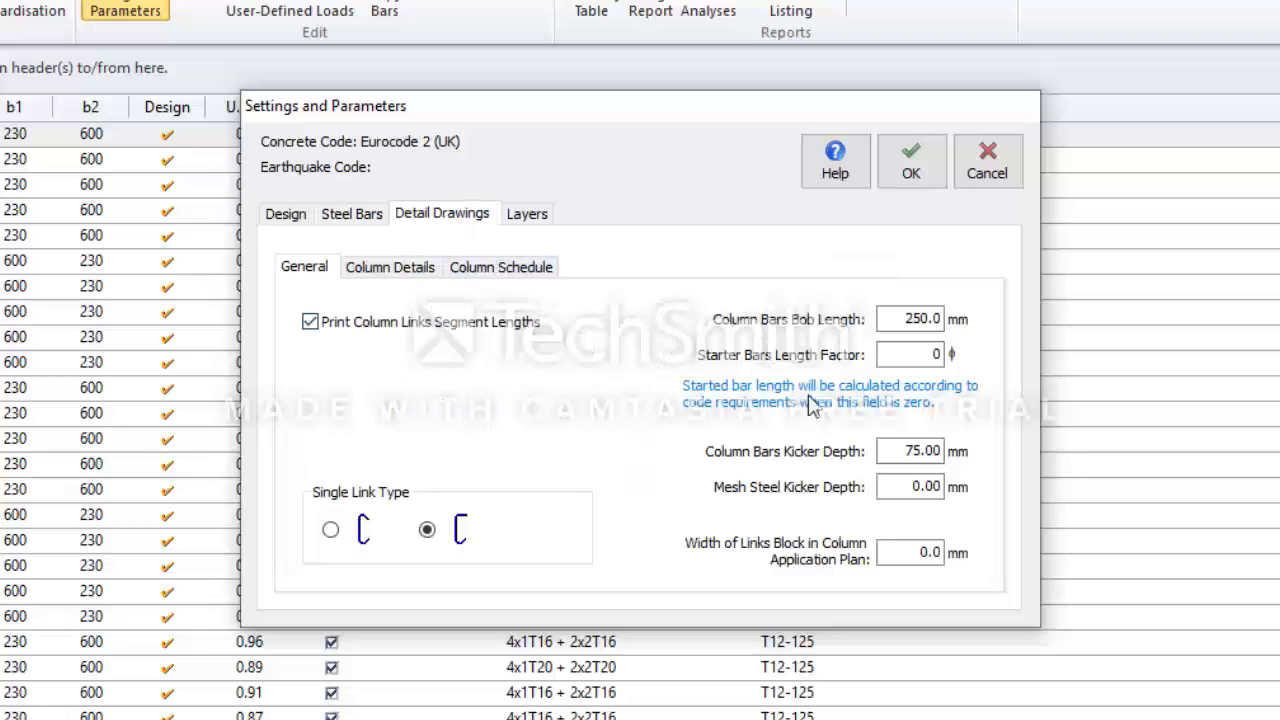
left_click(382, 267)
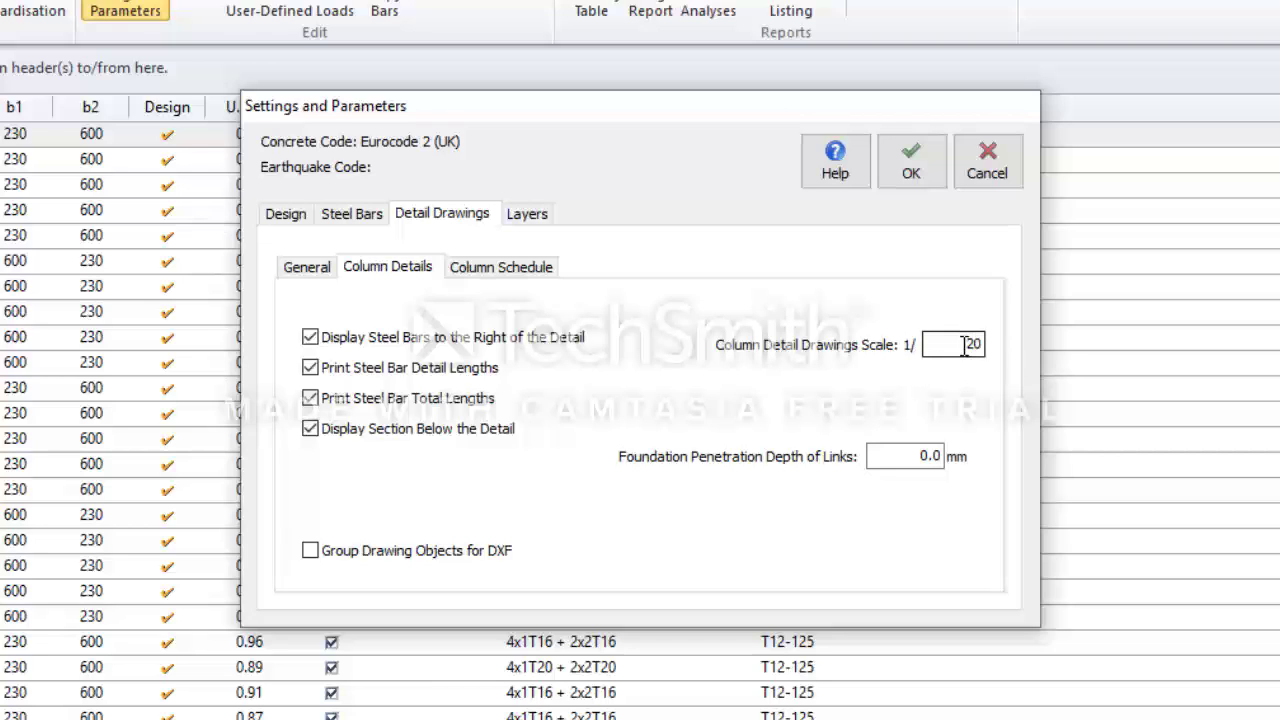
left_click_drag(965, 345, 989, 344)
type("25")
left_click(882, 455)
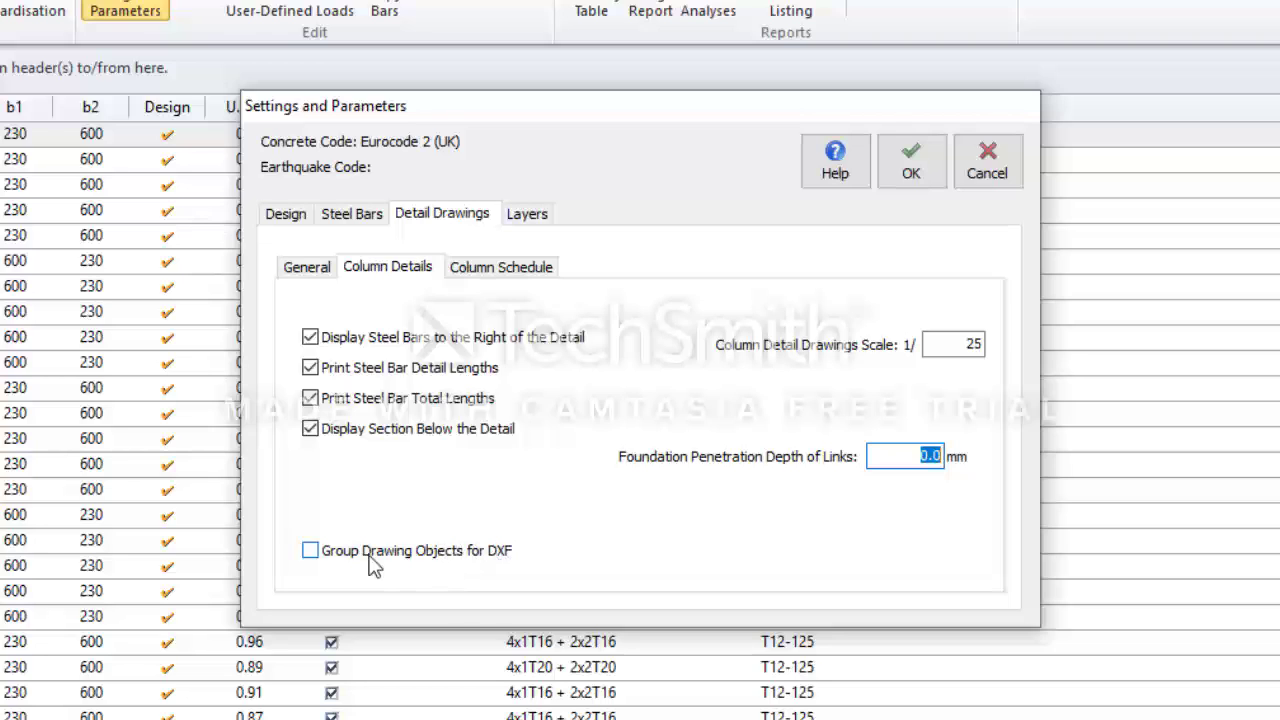
left_click(310, 552)
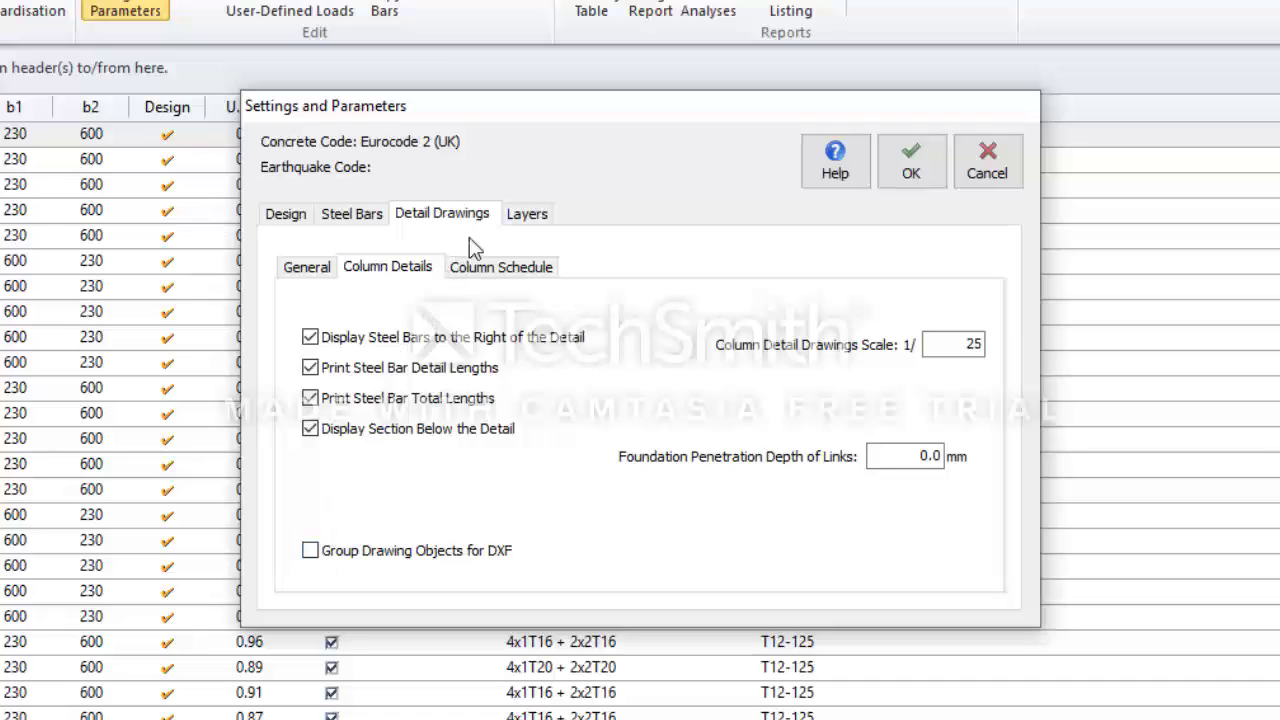
left_click(520, 267)
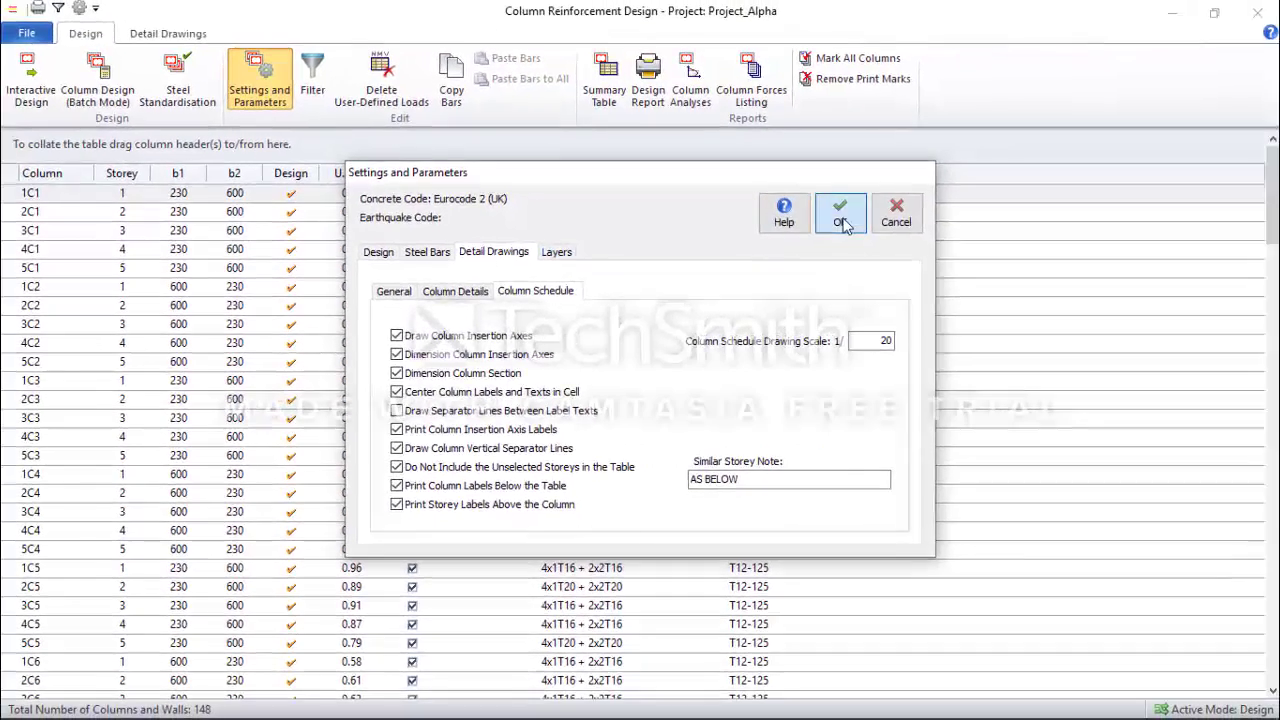
left_click(905, 165)
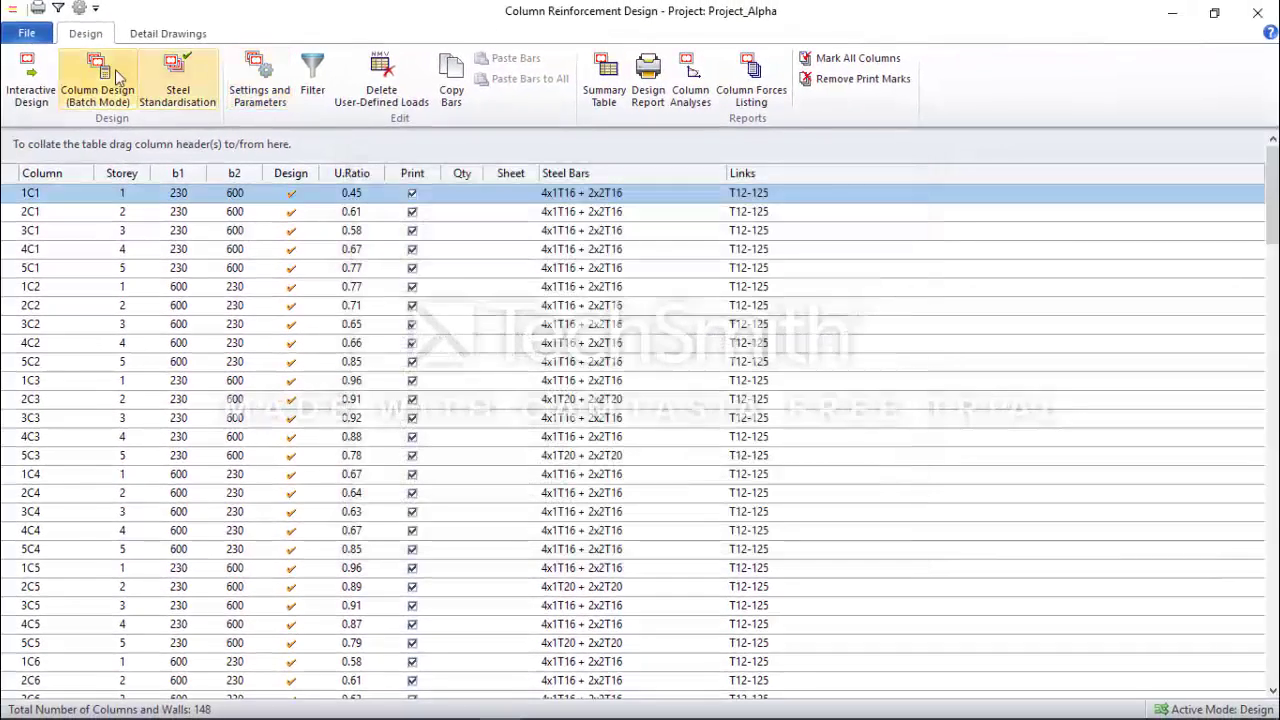
Step: Run the batch column design for all storeys with the Re-select All Bars option
scroll(481, 386, "down", 4)
scroll(475, 390, "down", 12)
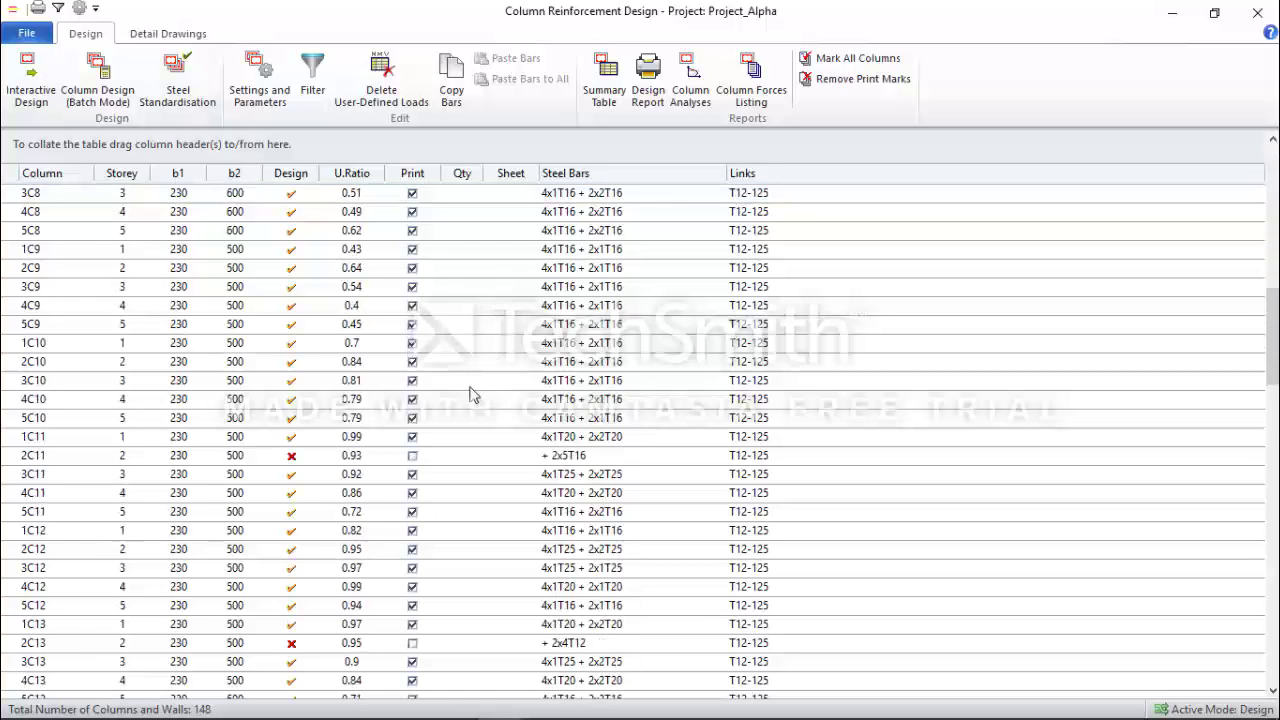
scroll(460, 380, "up", 16)
scroll(447, 372, "up", 1)
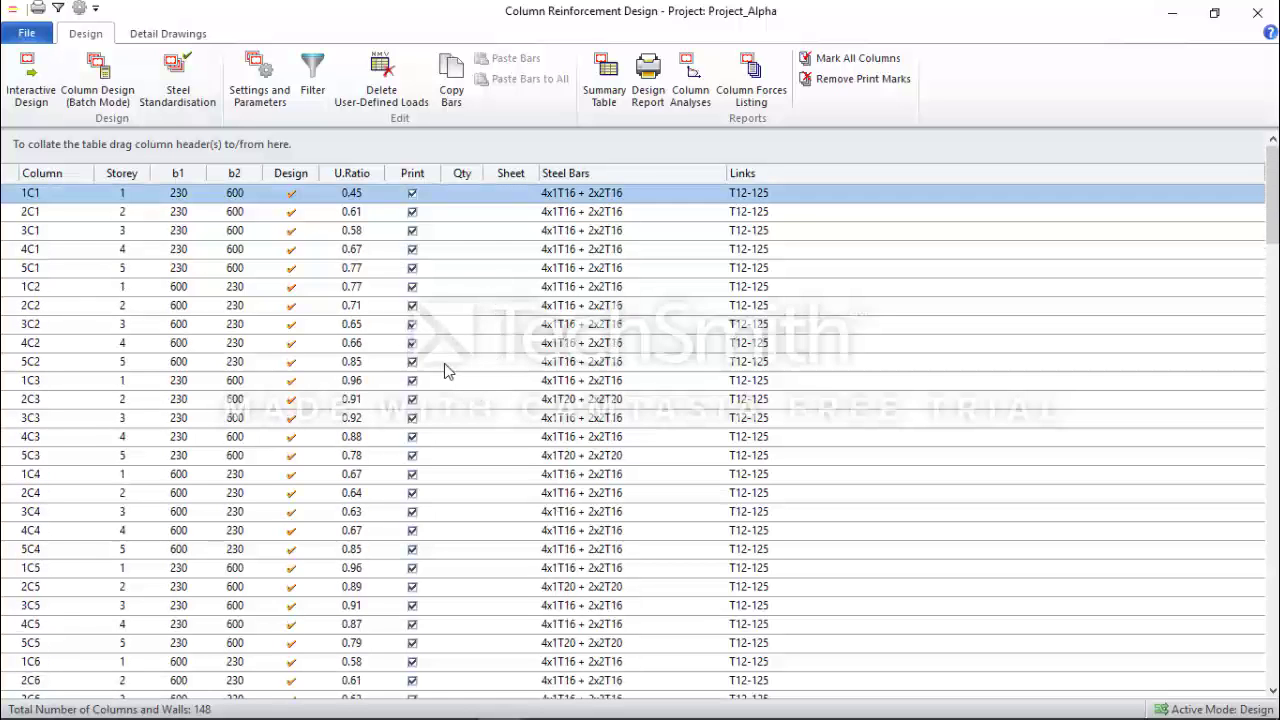
left_click(113, 90)
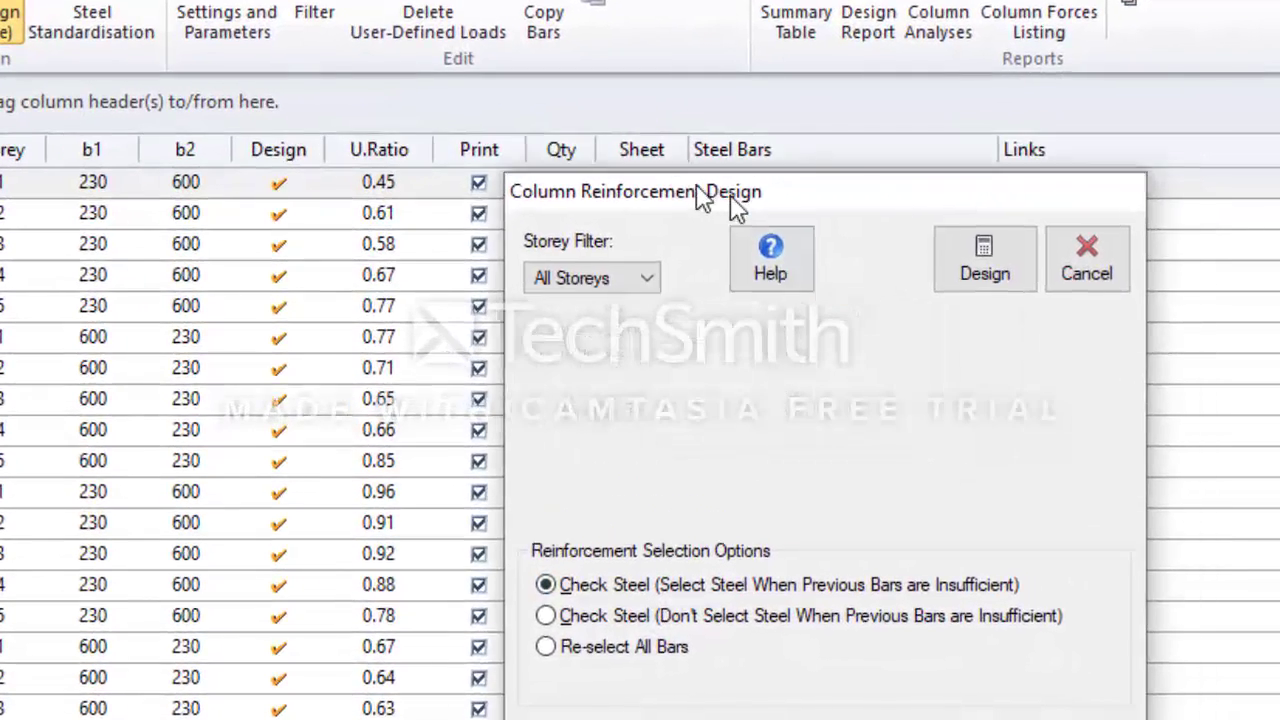
left_click_drag(737, 205, 480, 127)
left_click(376, 570)
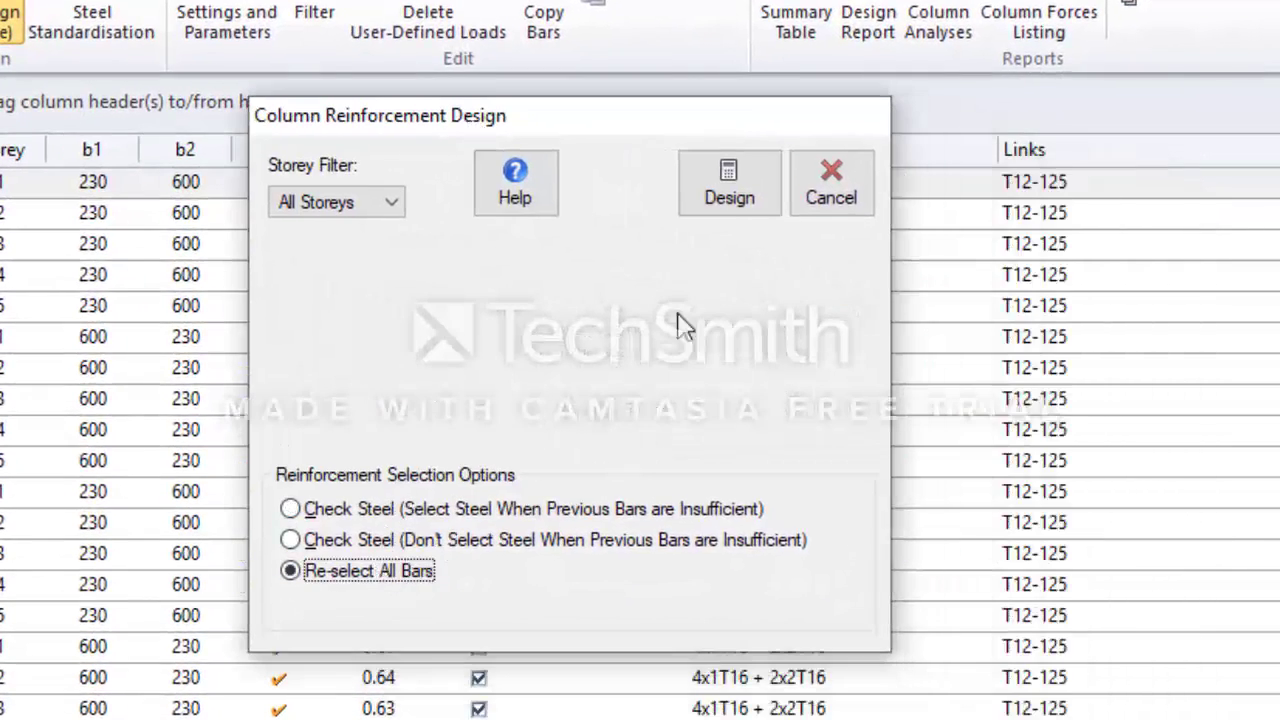
left_click(729, 192)
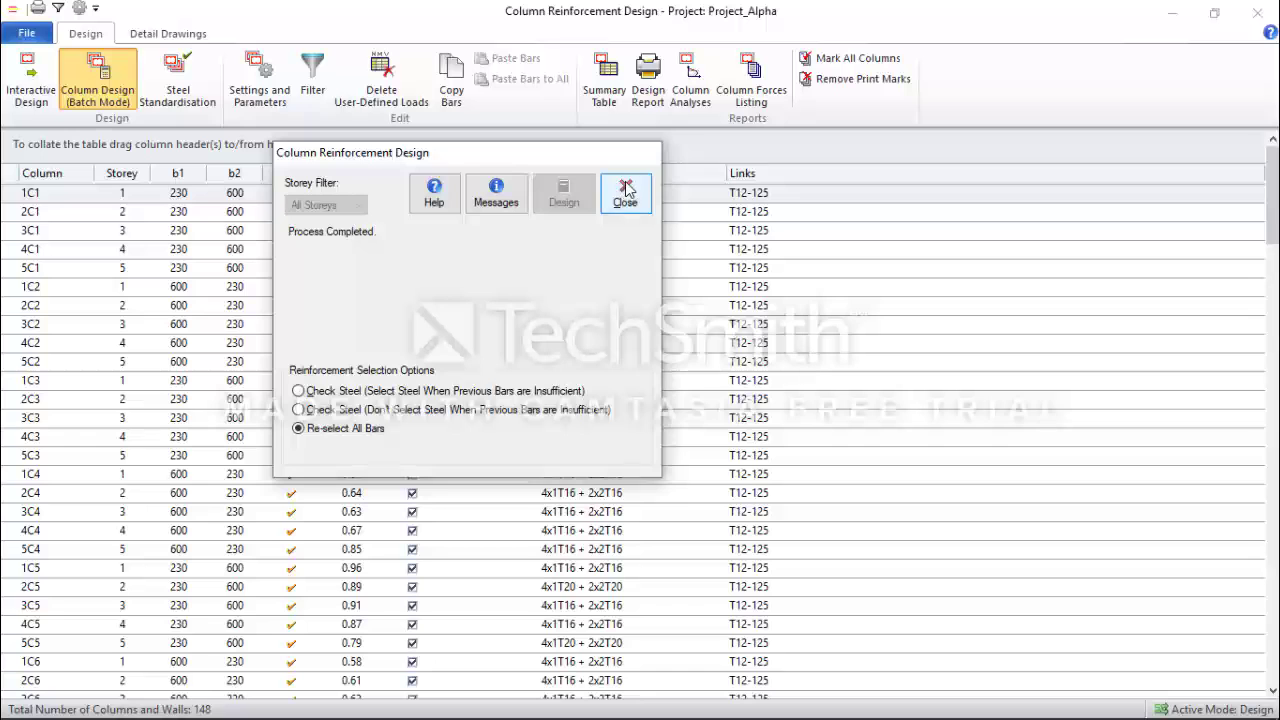
left_click(625, 192)
Step: Look through the column and wall list for failed designs and open column 2C11 for interactive design
scroll(455, 365, "down", 20)
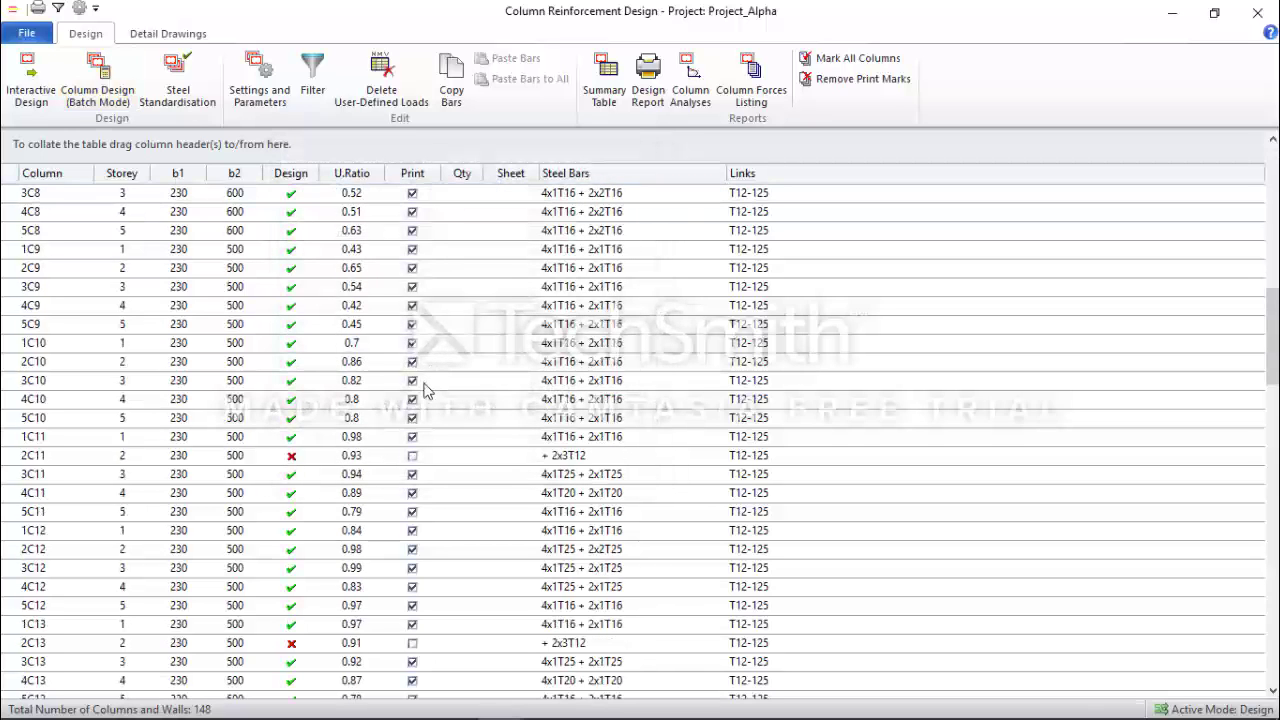
scroll(420, 404, "down", 11)
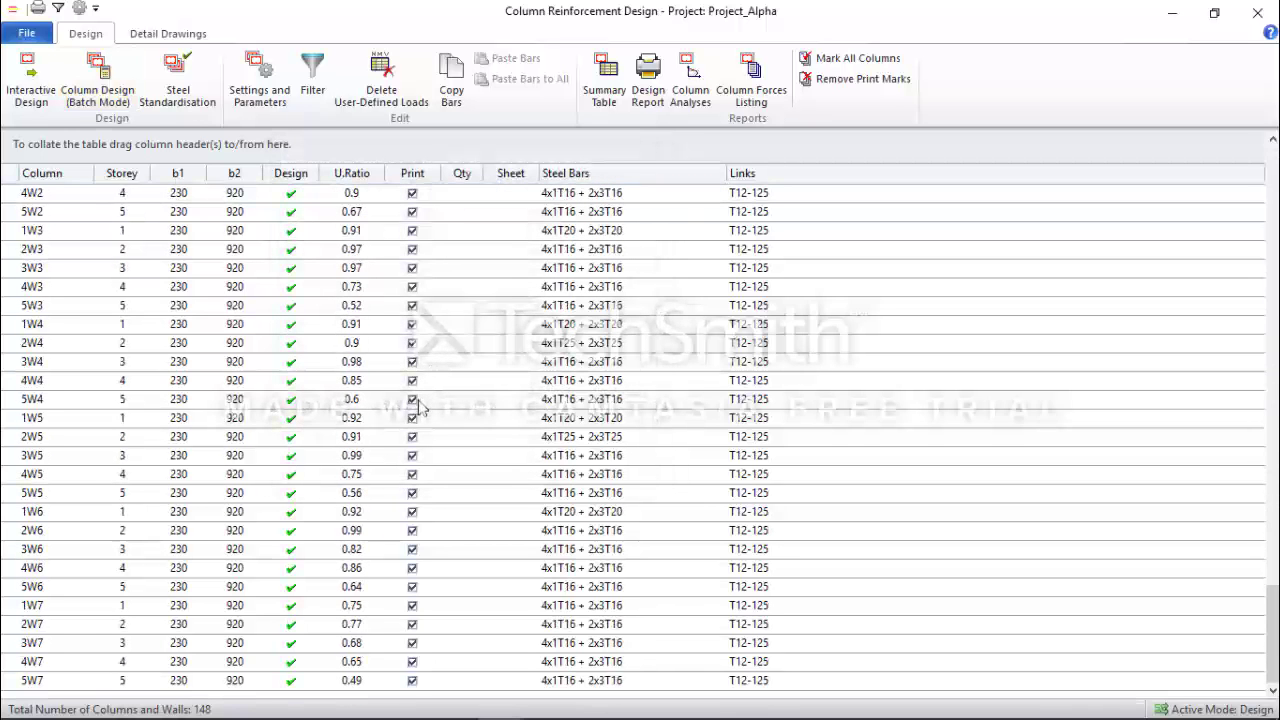
scroll(420, 404, "up", 19)
scroll(420, 404, "up", 14)
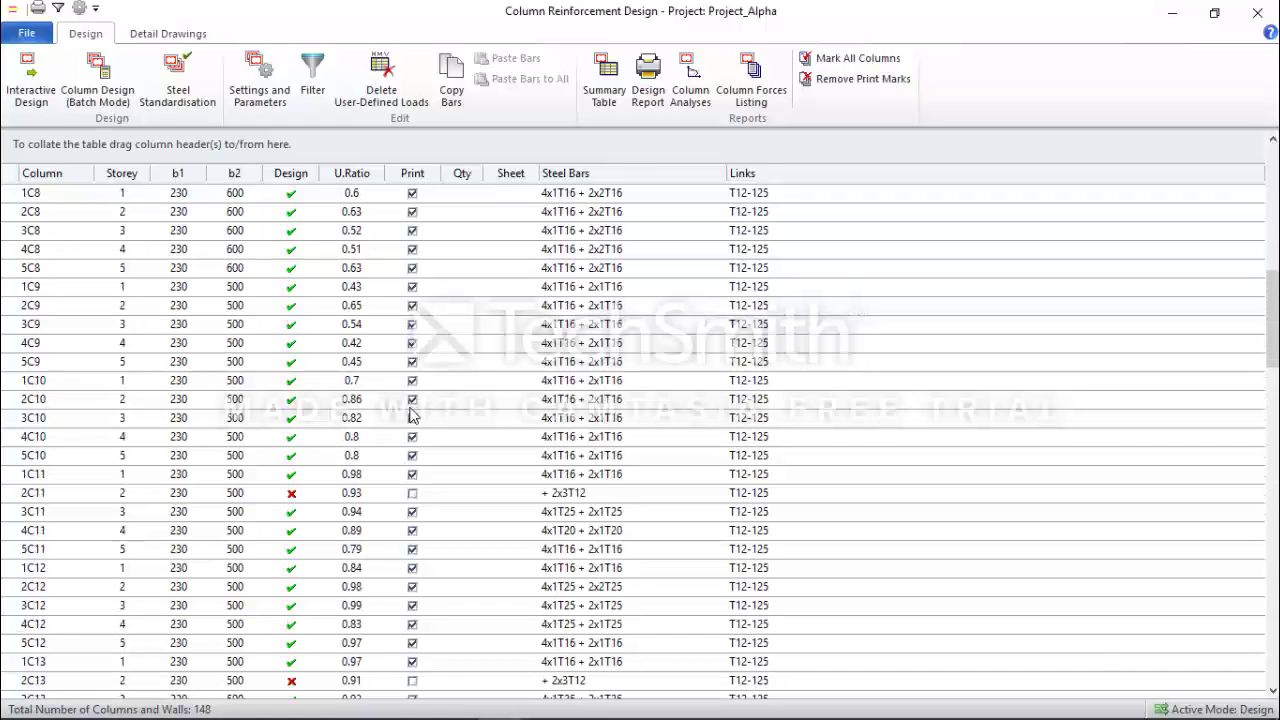
scroll(405, 420, "down", 7)
scroll(405, 420, "up", 2)
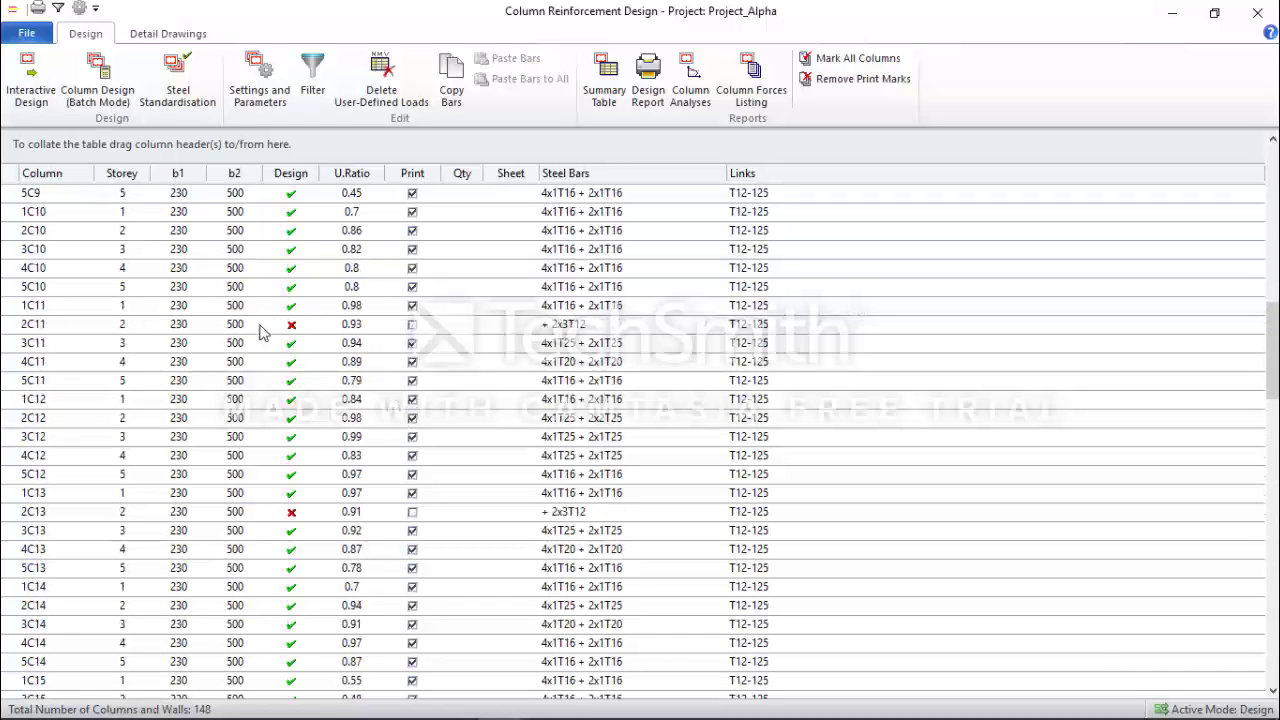
left_click(222, 330)
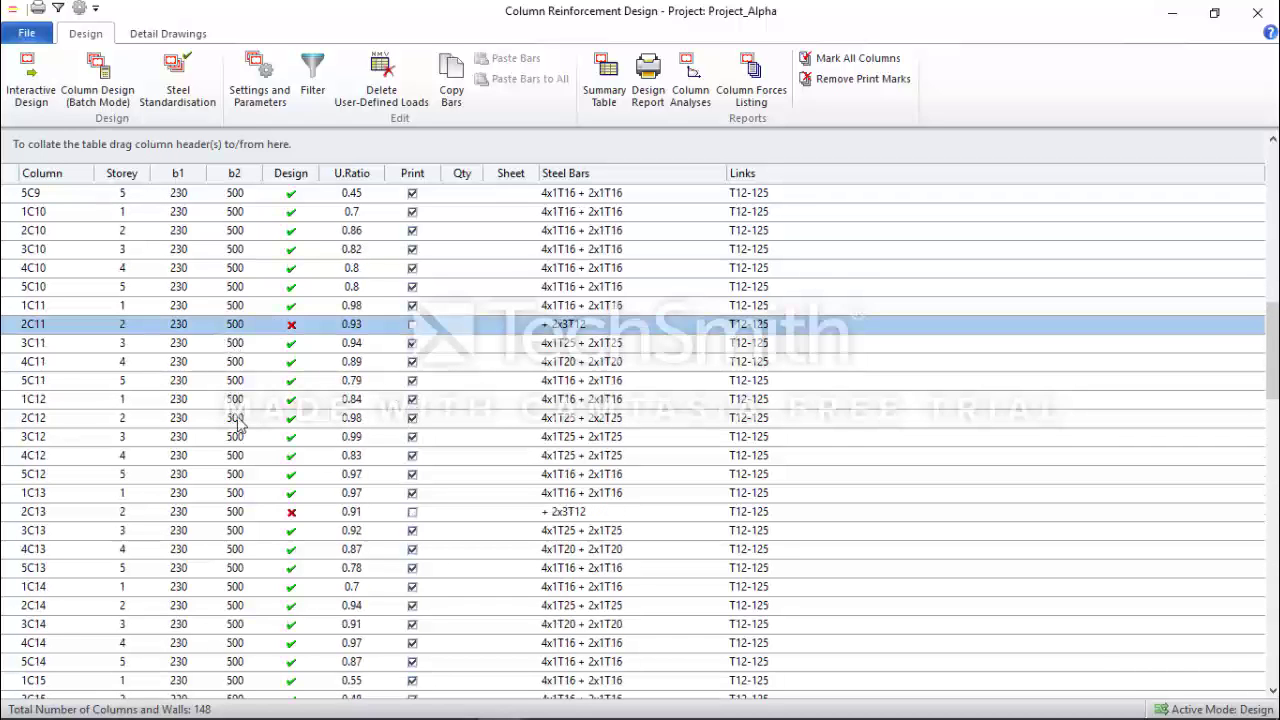
double_click(72, 330)
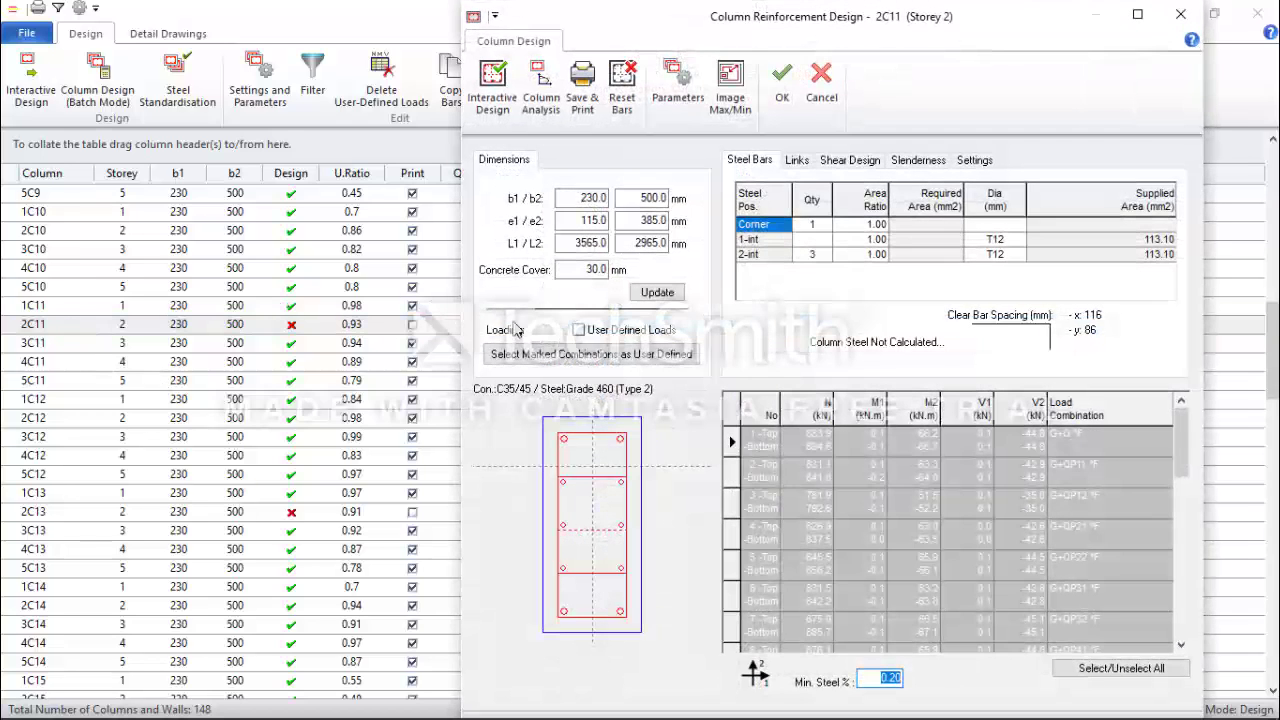
Step: Run the interactive design for column 2C11, check the design result and the section dimensions, and leave without saving changes
left_click_drag(577, 24, 419, 69)
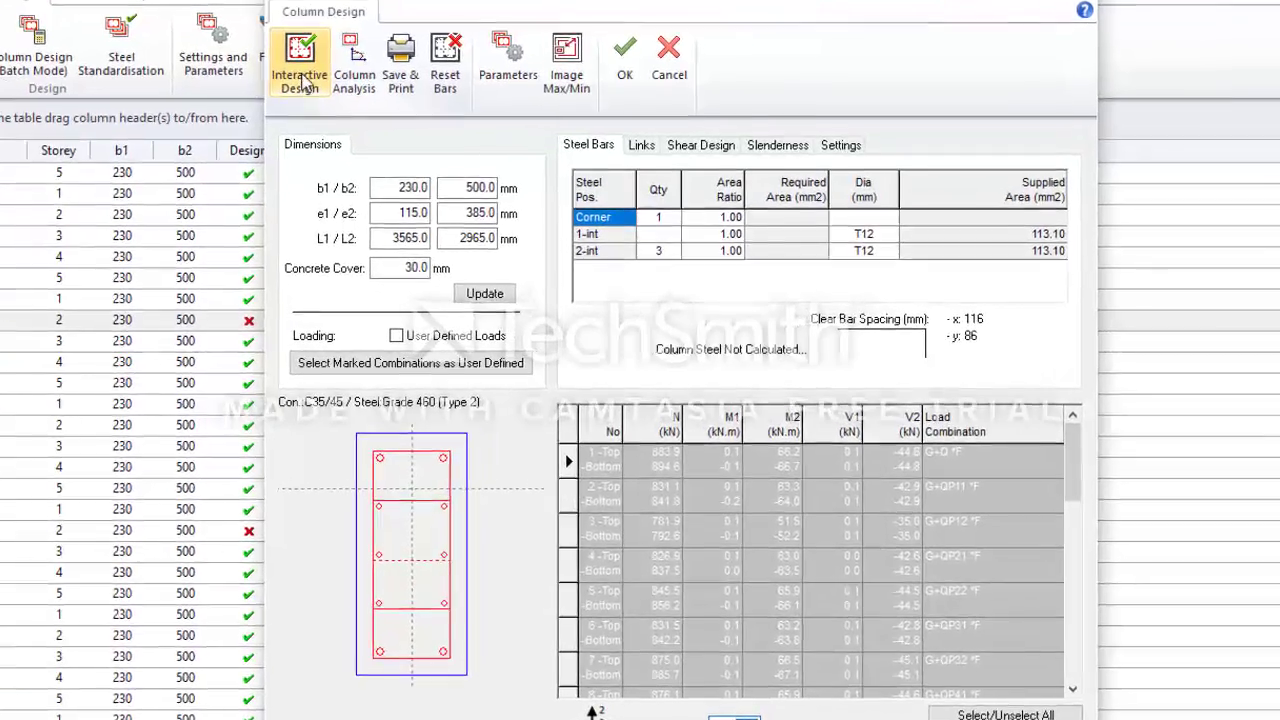
left_click(303, 78)
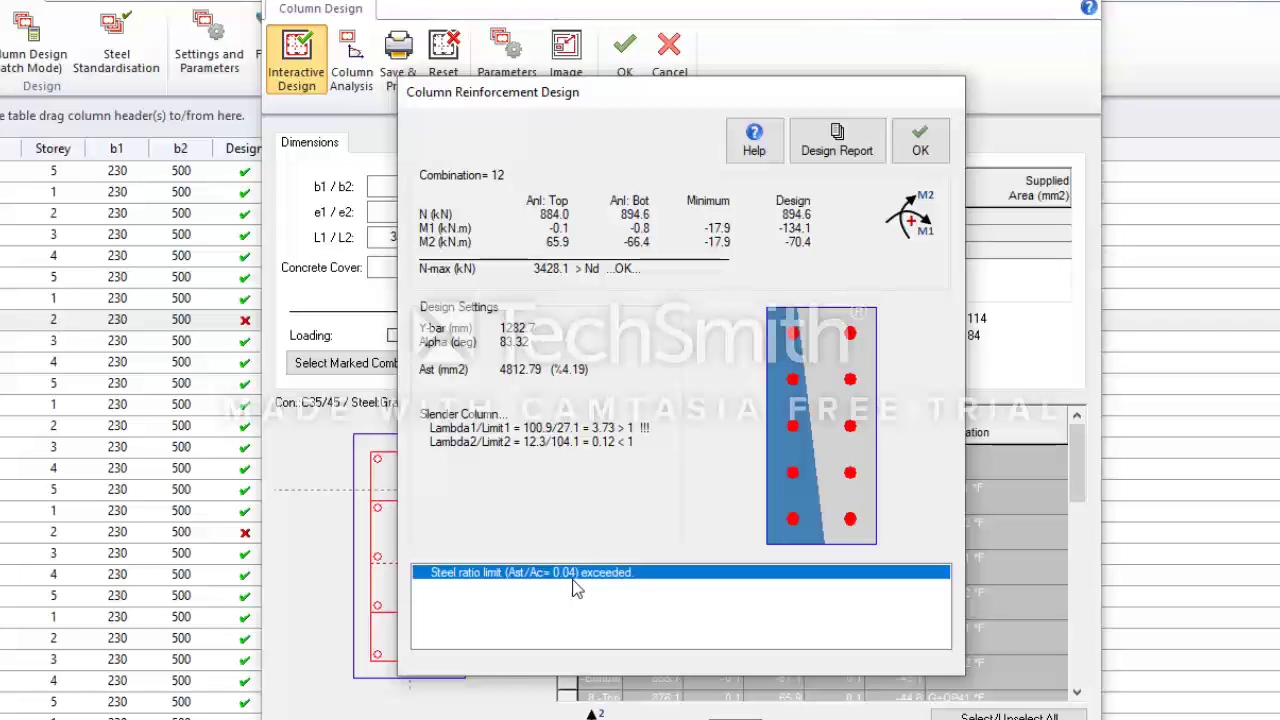
left_click(920, 140)
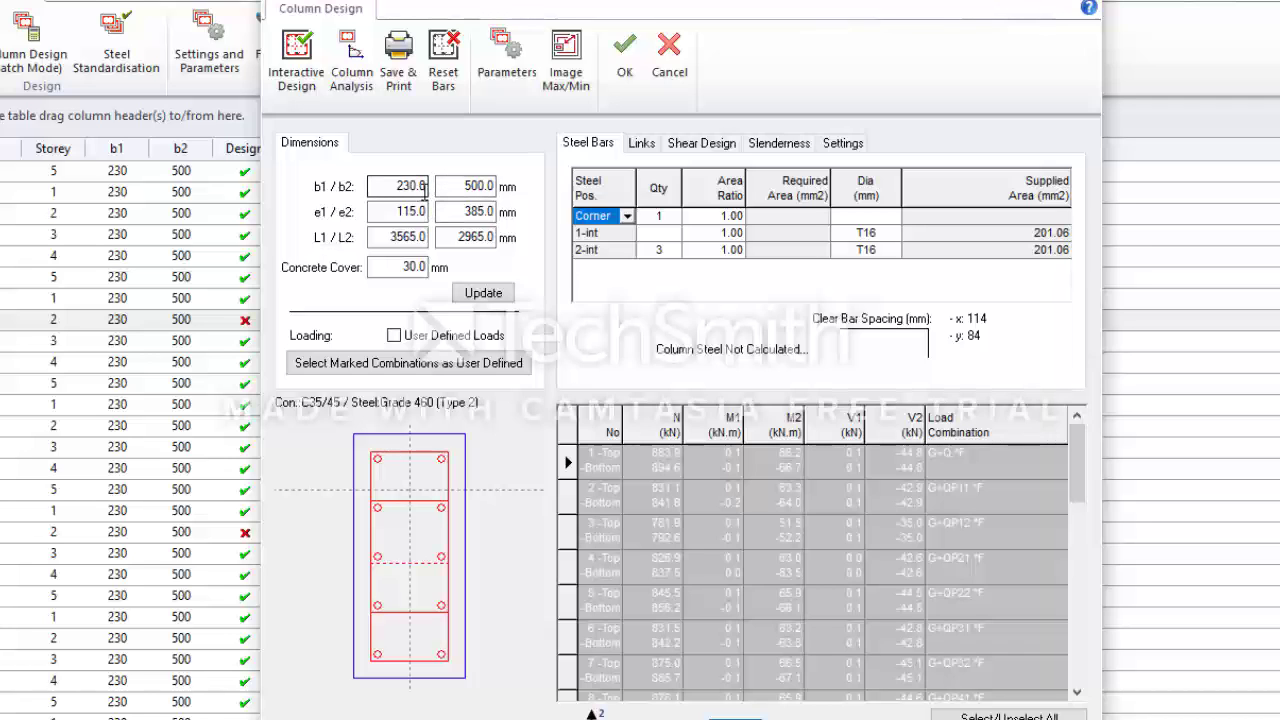
double_click(419, 191)
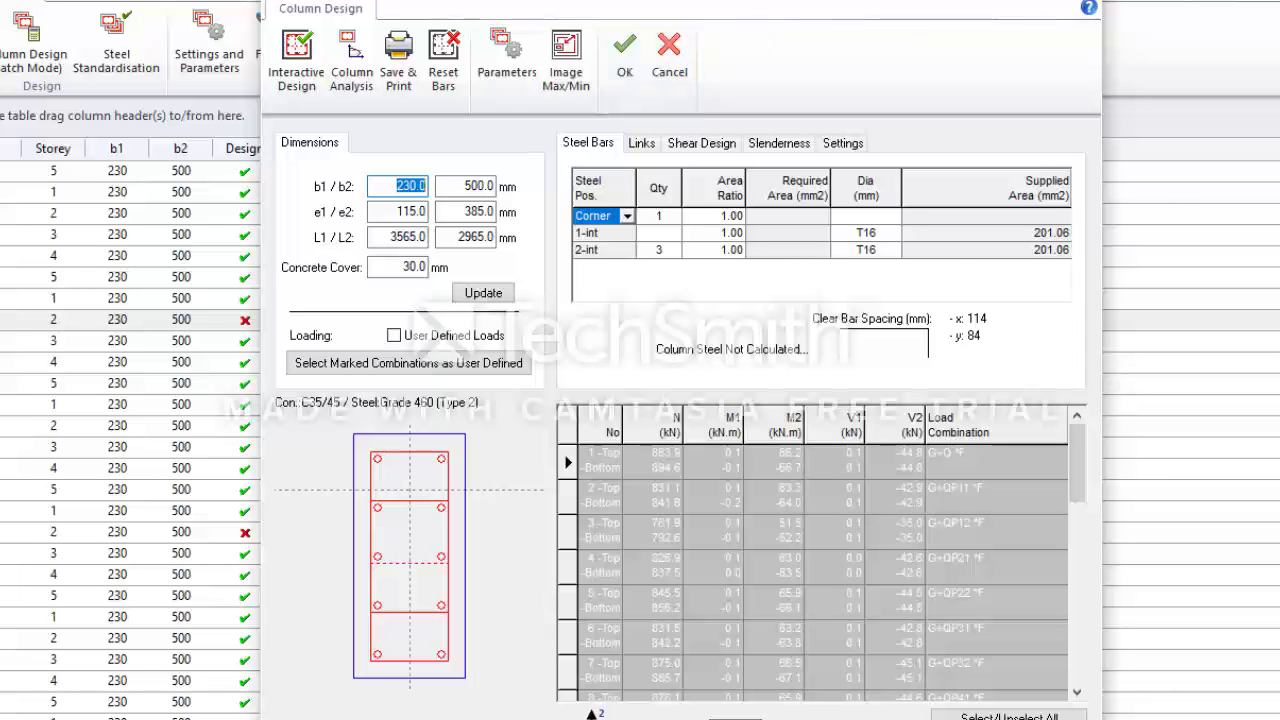
left_click_drag(773, 5, 727, 18)
left_click(622, 82)
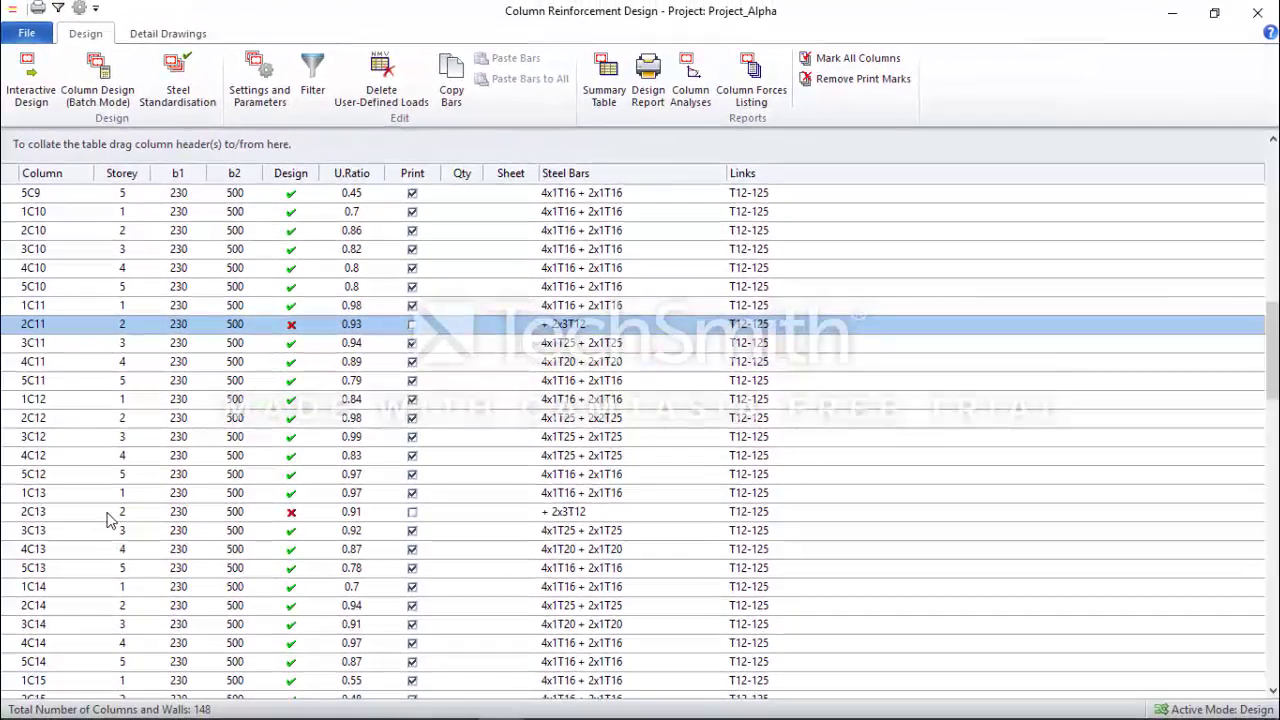
Step: Open column 2C13, run its interactive design to check why it fails, and leave without saving changes
left_click(39, 540)
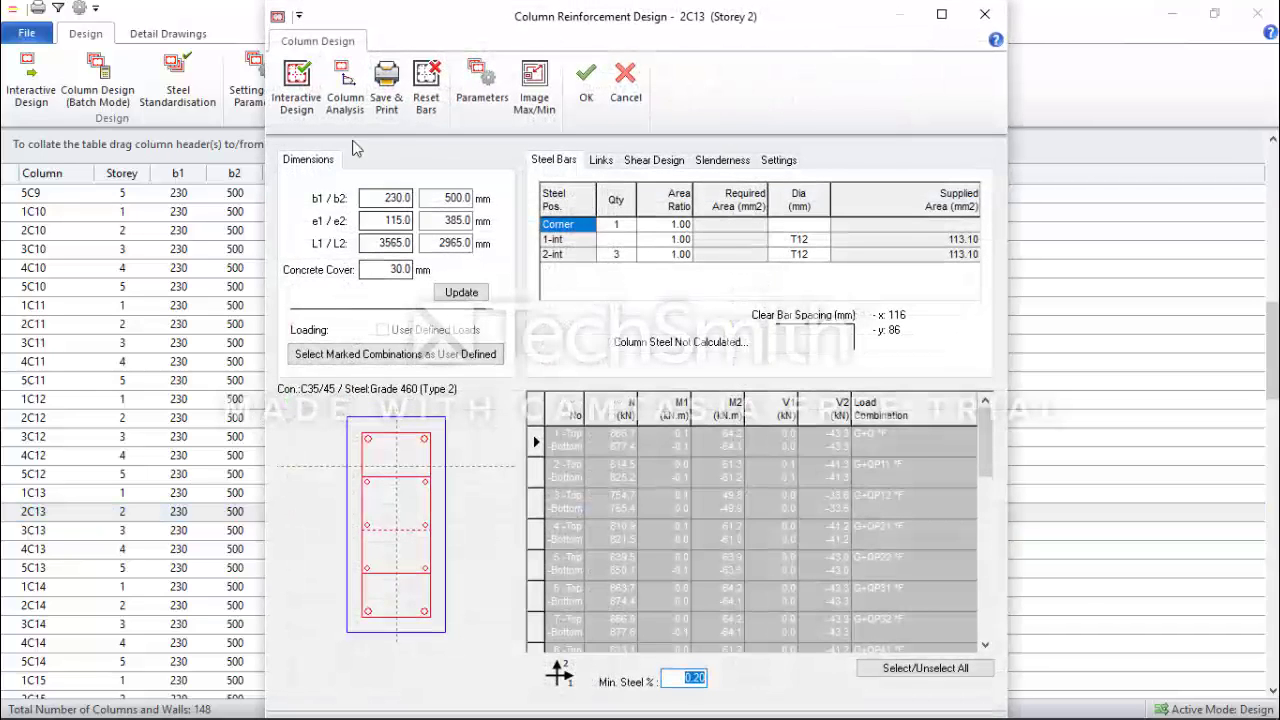
left_click(297, 85)
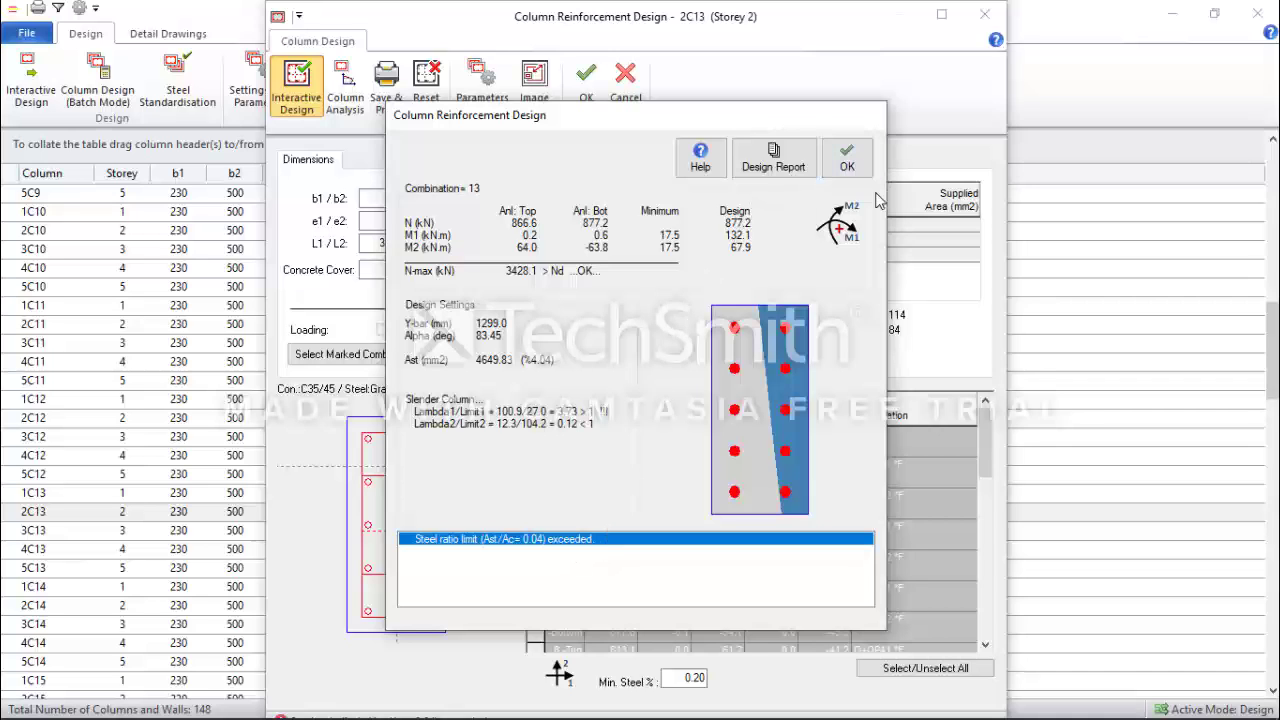
left_click(842, 168)
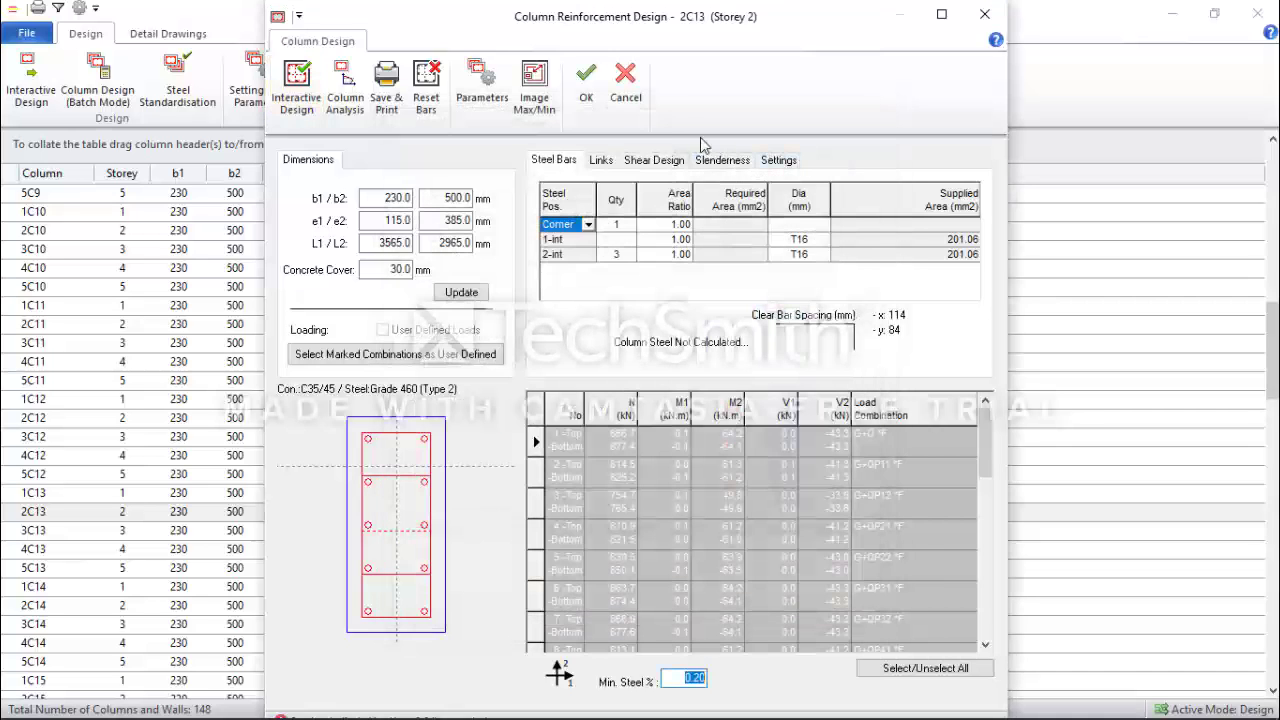
left_click(626, 85)
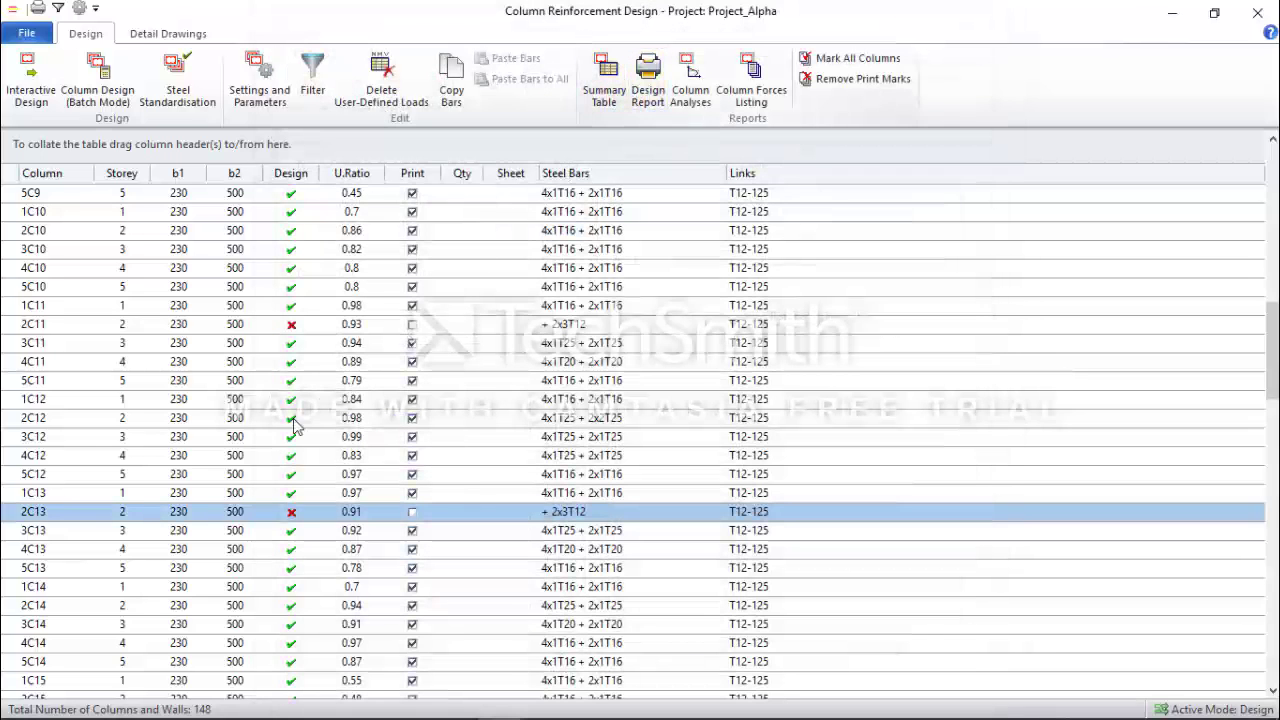
Step: Recheck failed columns 2C11 and 2C13 in the list, and close the column design and building analysis to return to the plan
left_click(70, 326)
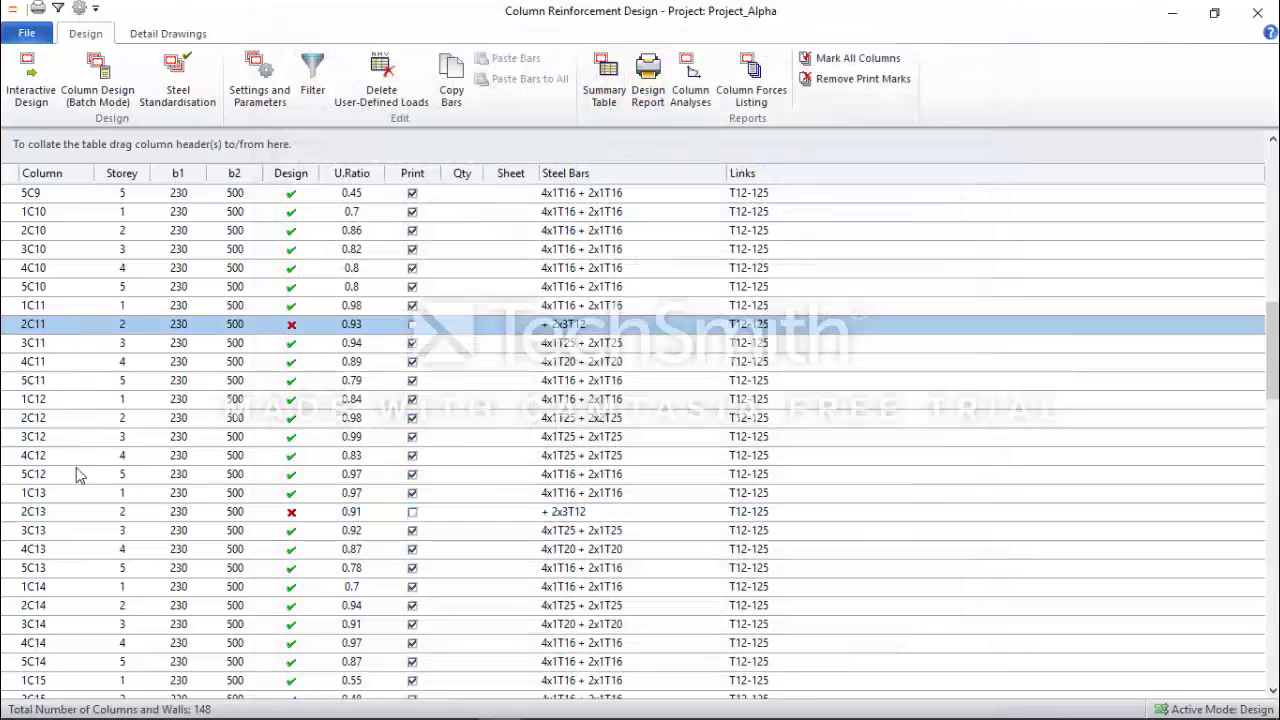
left_click(73, 512)
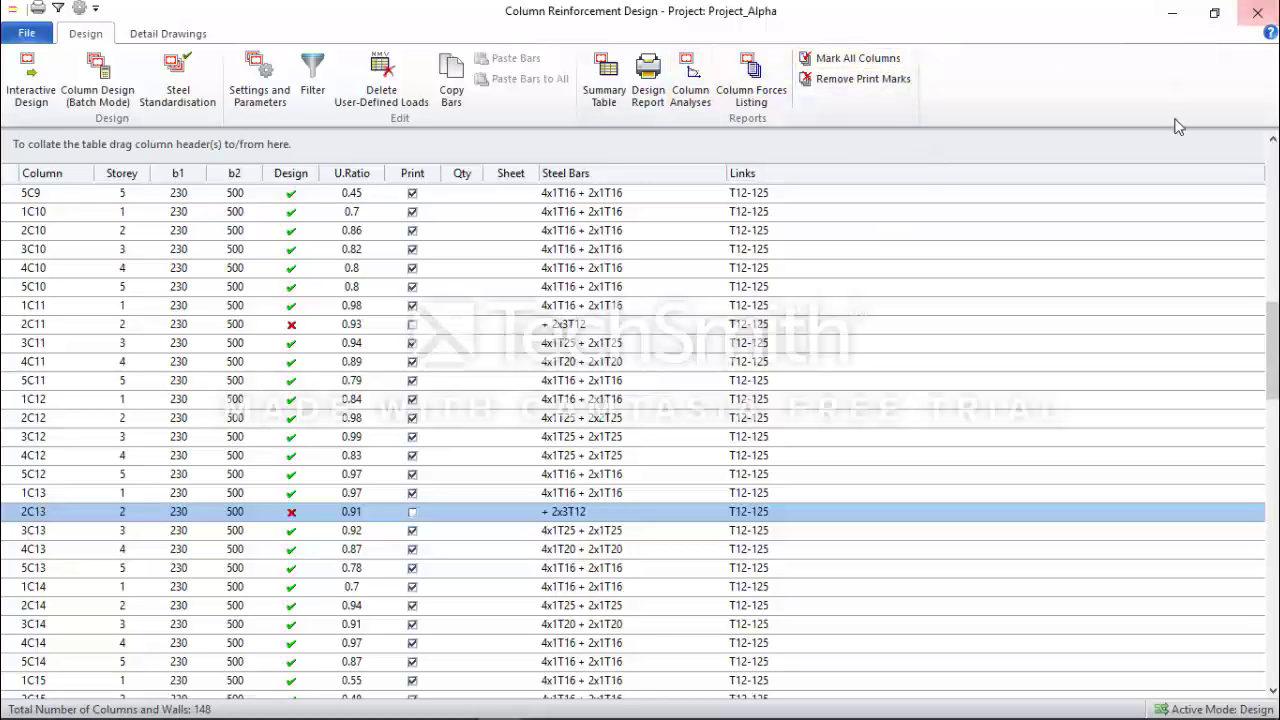
left_click(1258, 16)
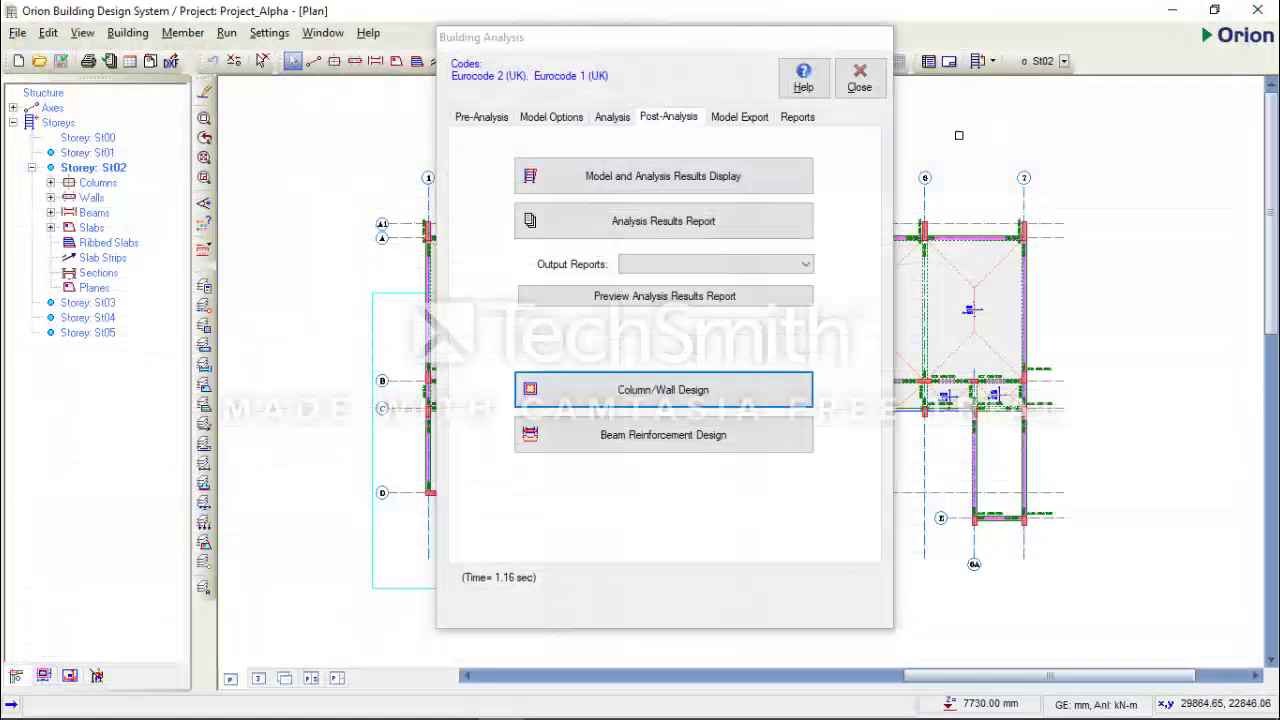
left_click(857, 80)
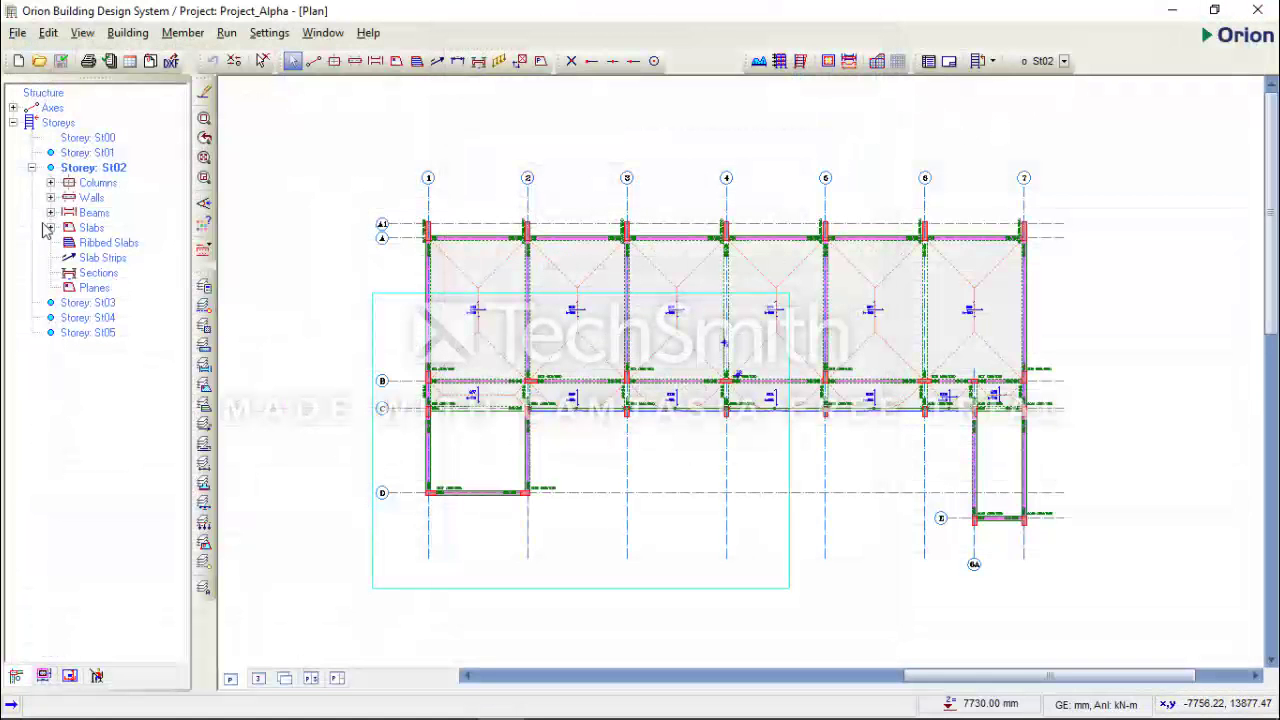
Step: List the columns of storey St02, locate 2C11 on the plan and check its column properties
double_click(114, 172)
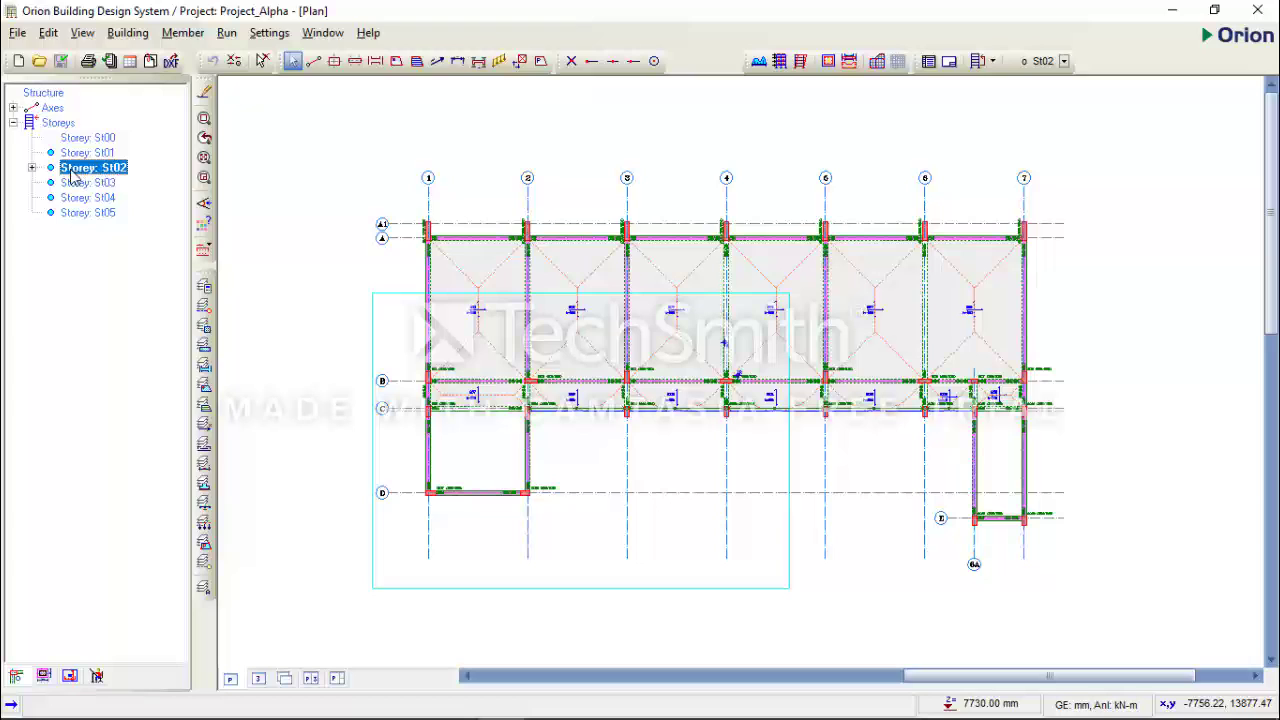
left_click(32, 168)
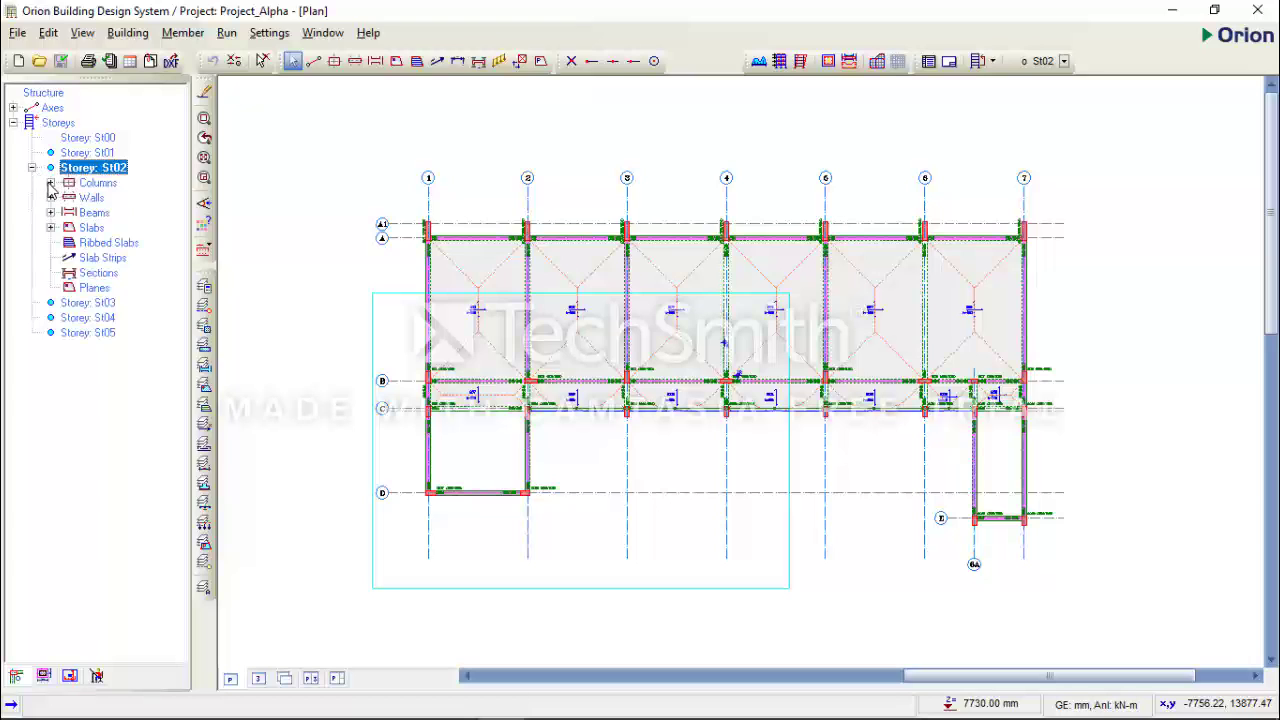
left_click(51, 184)
left_click(111, 348)
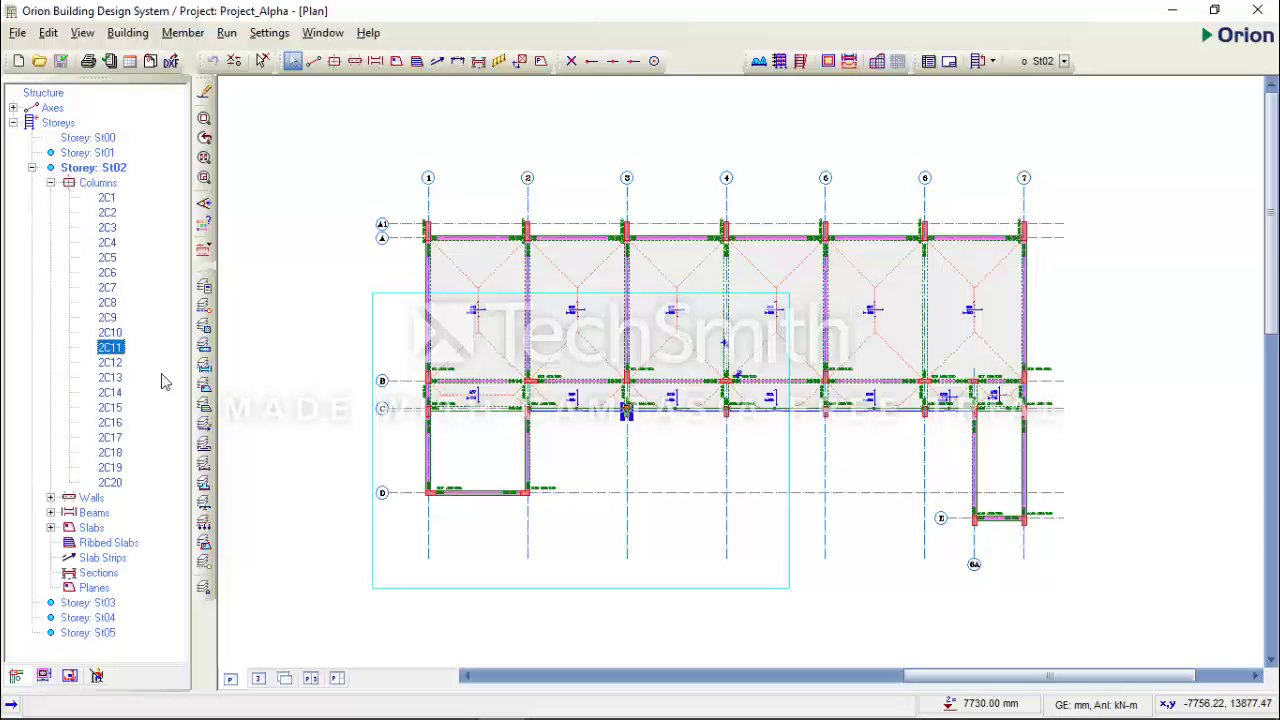
scroll(690, 450, "up", 2)
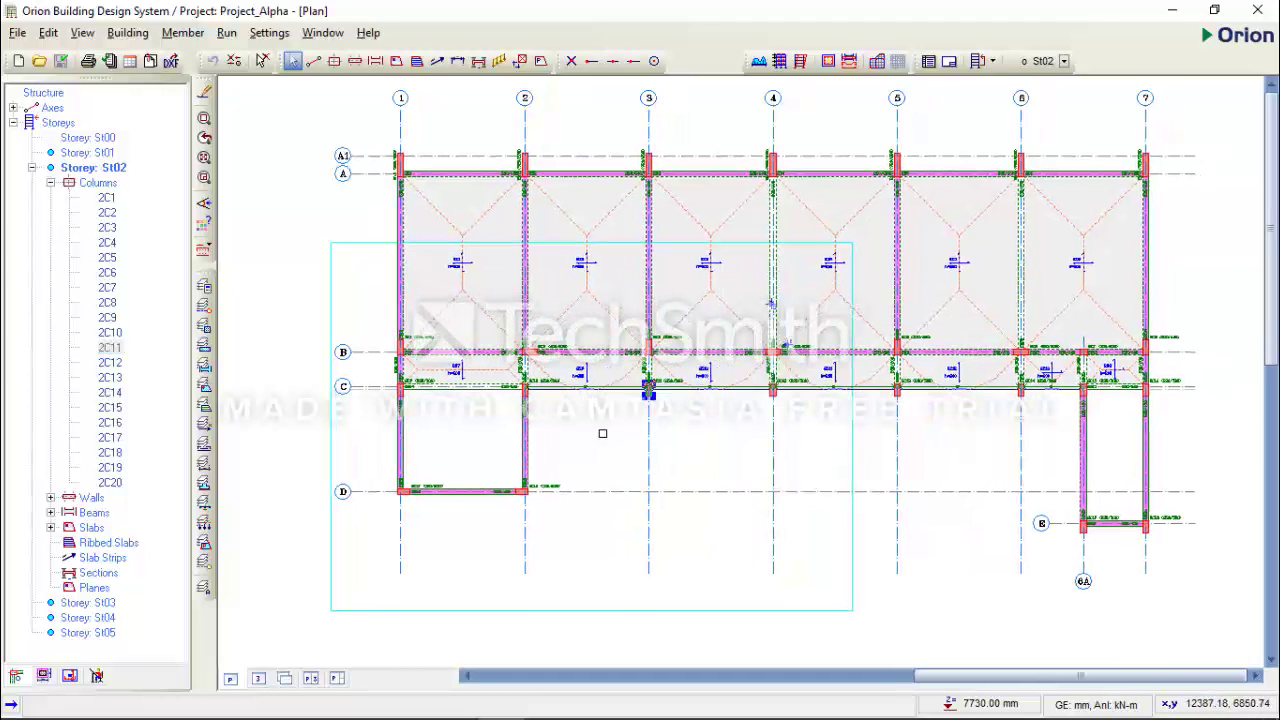
double_click(111, 348)
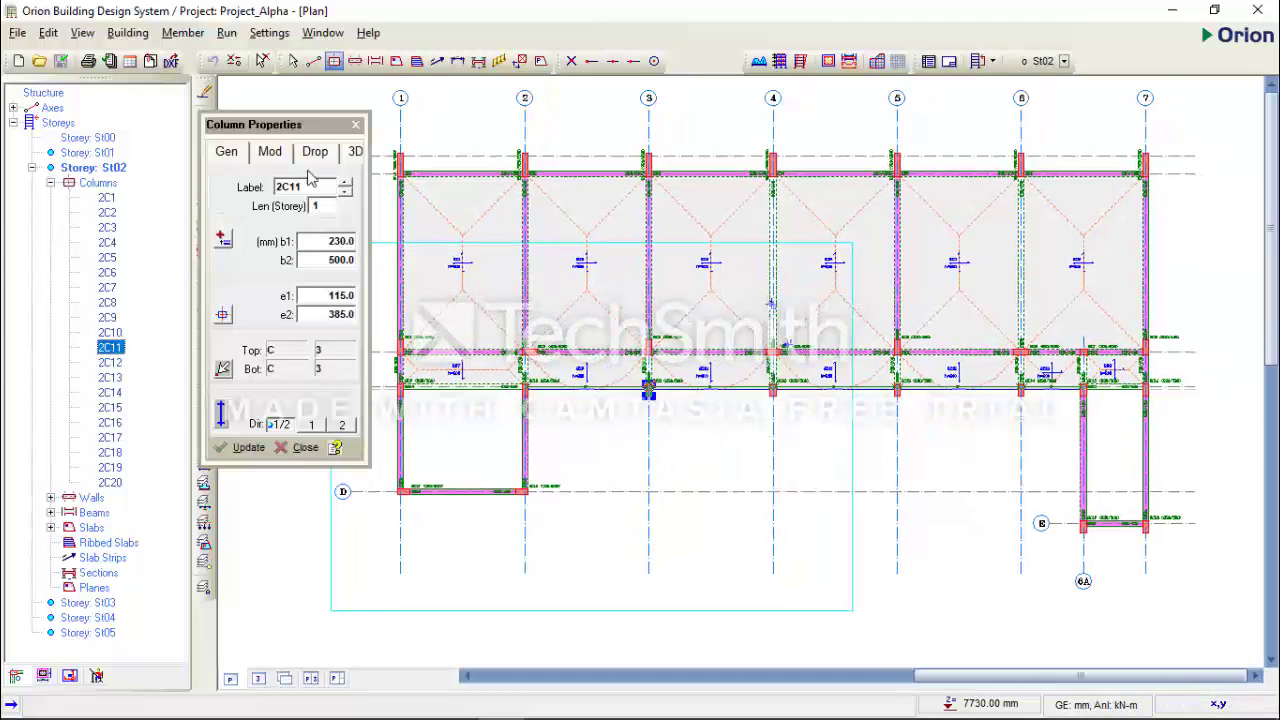
left_click(356, 125)
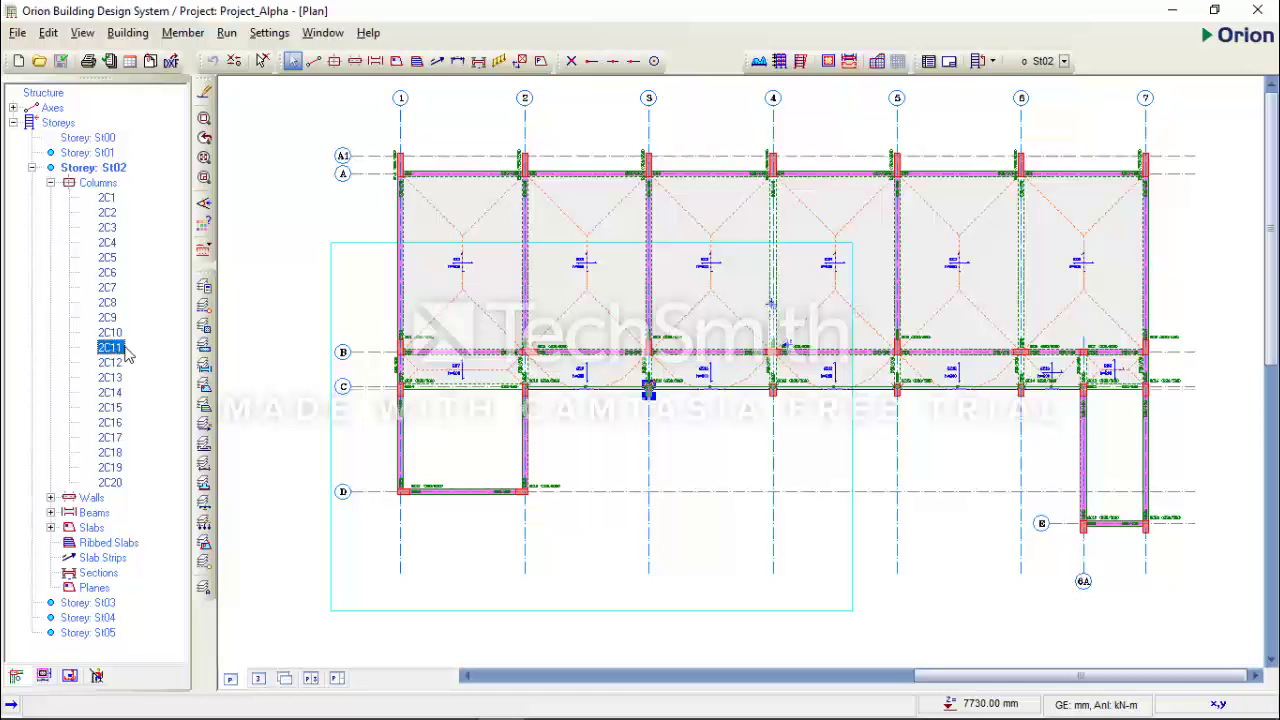
Step: Examine the positions of columns 2C11 and 2C13 along axis C on the storey St02 plan
scroll(663, 402, "up", 2)
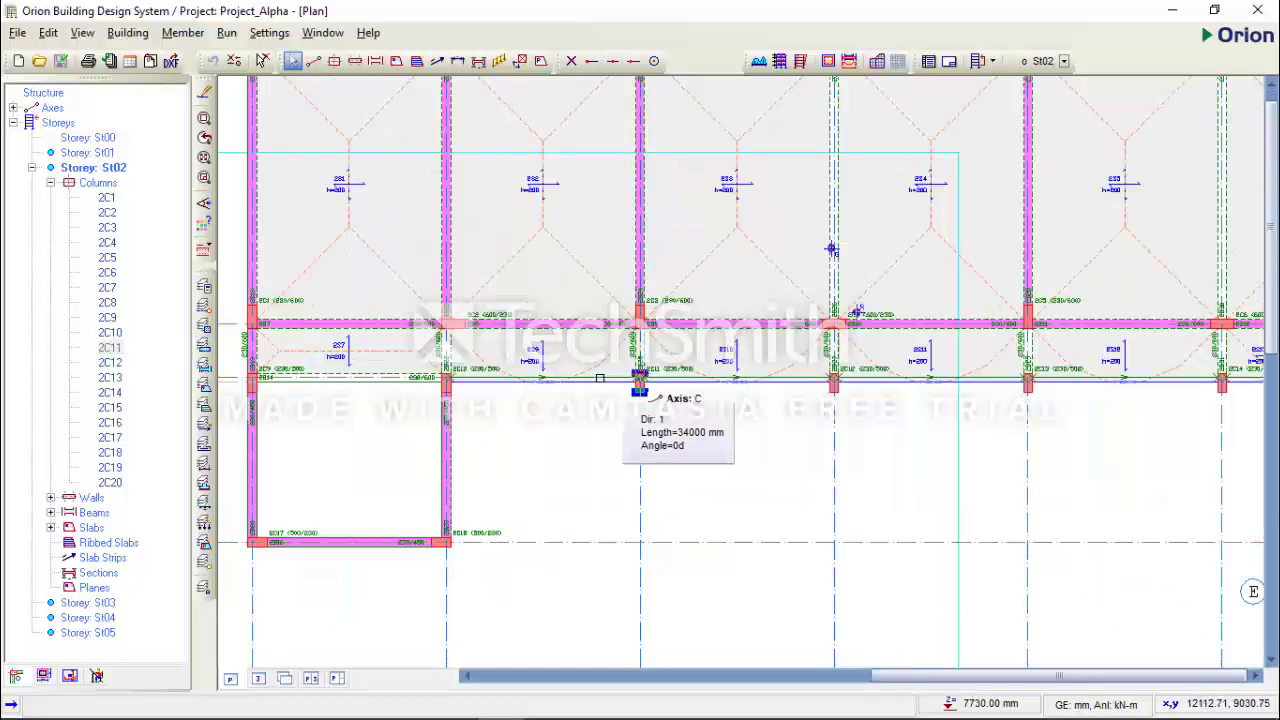
scroll(630, 360, "down", 2)
left_click(110, 377)
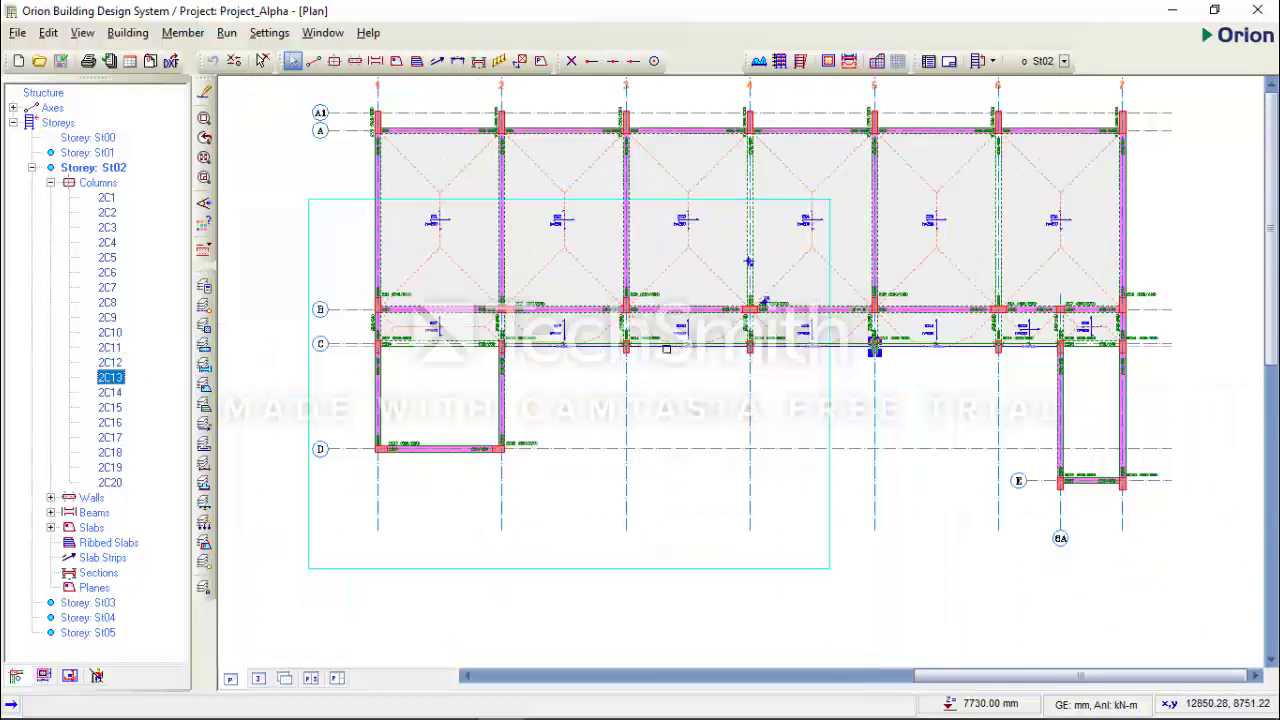
scroll(880, 345, "up", 2)
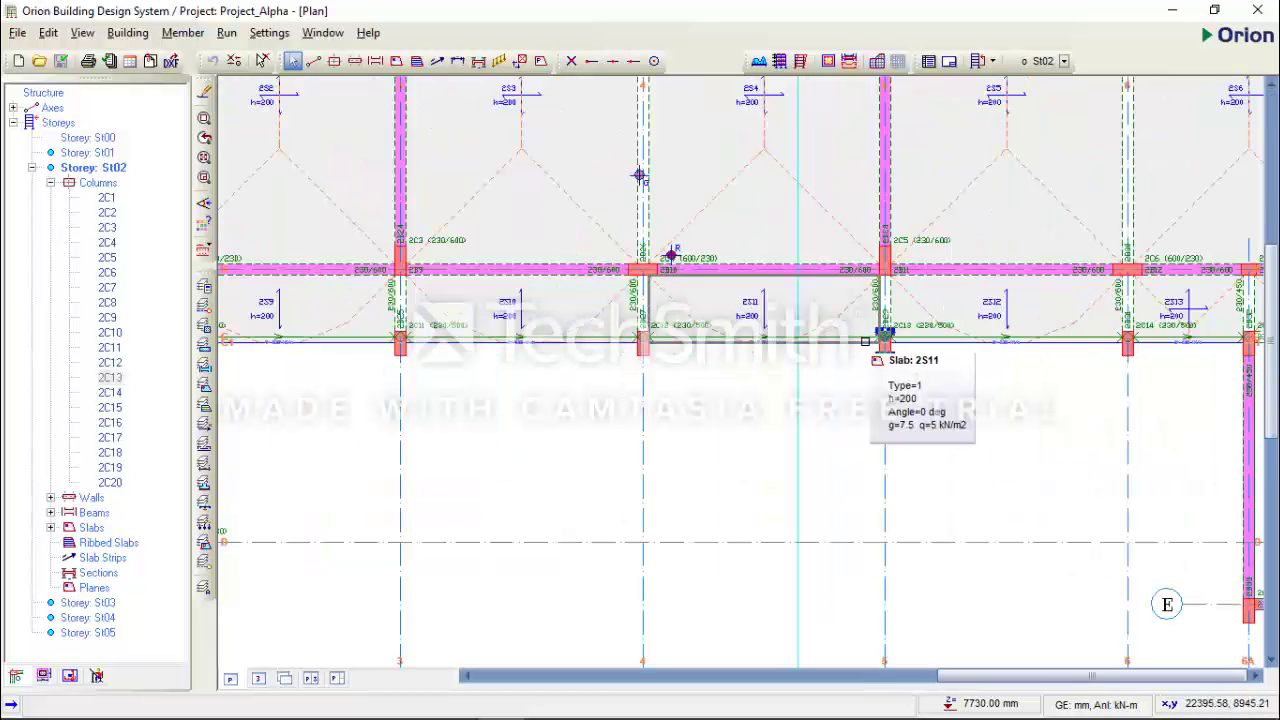
scroll(860, 345, "down", 2)
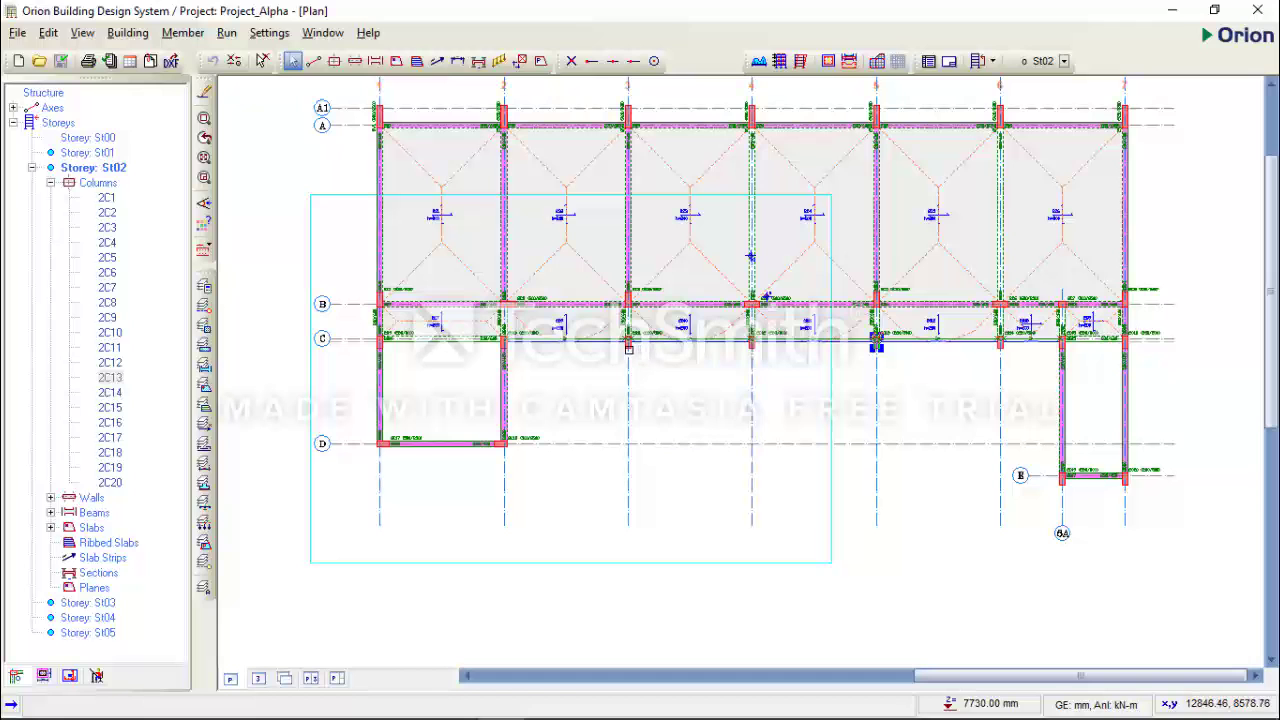
mouse_move(631, 349)
scroll(631, 349, "up", 1)
scroll(628, 348, "down", 2)
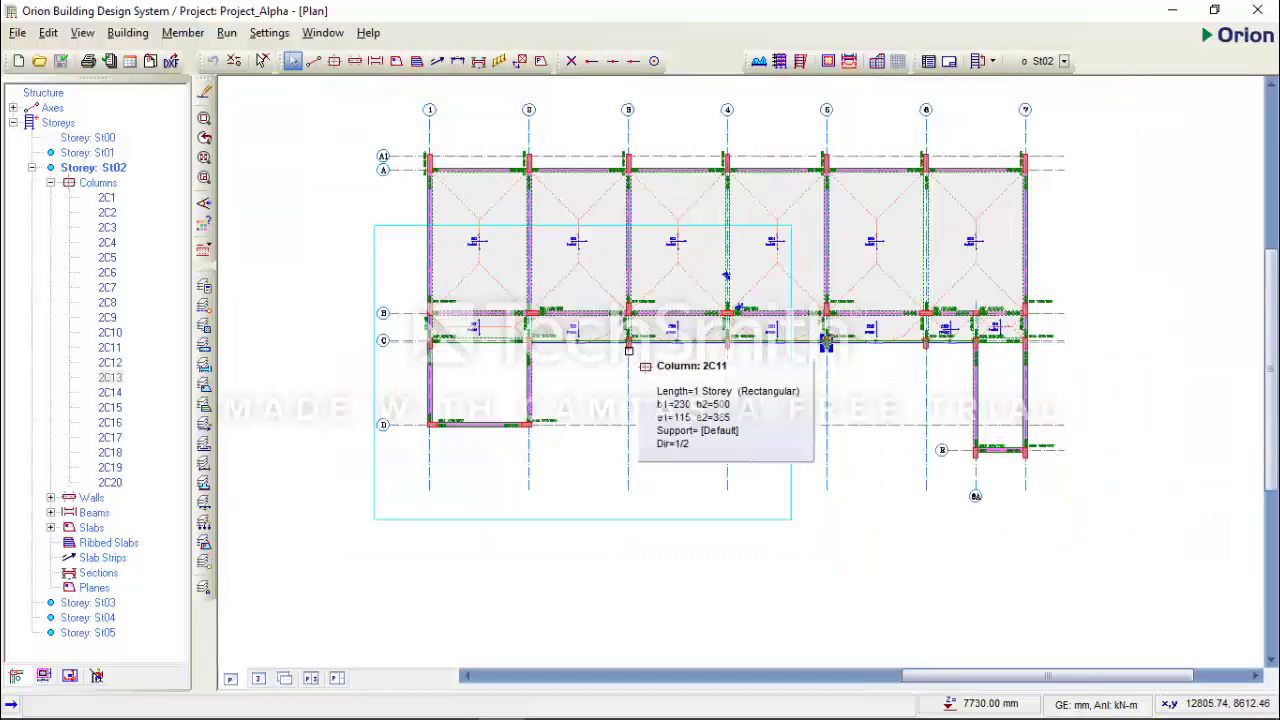
scroll(628, 347, "up", 1)
middle_click_drag(628, 347, 684, 395)
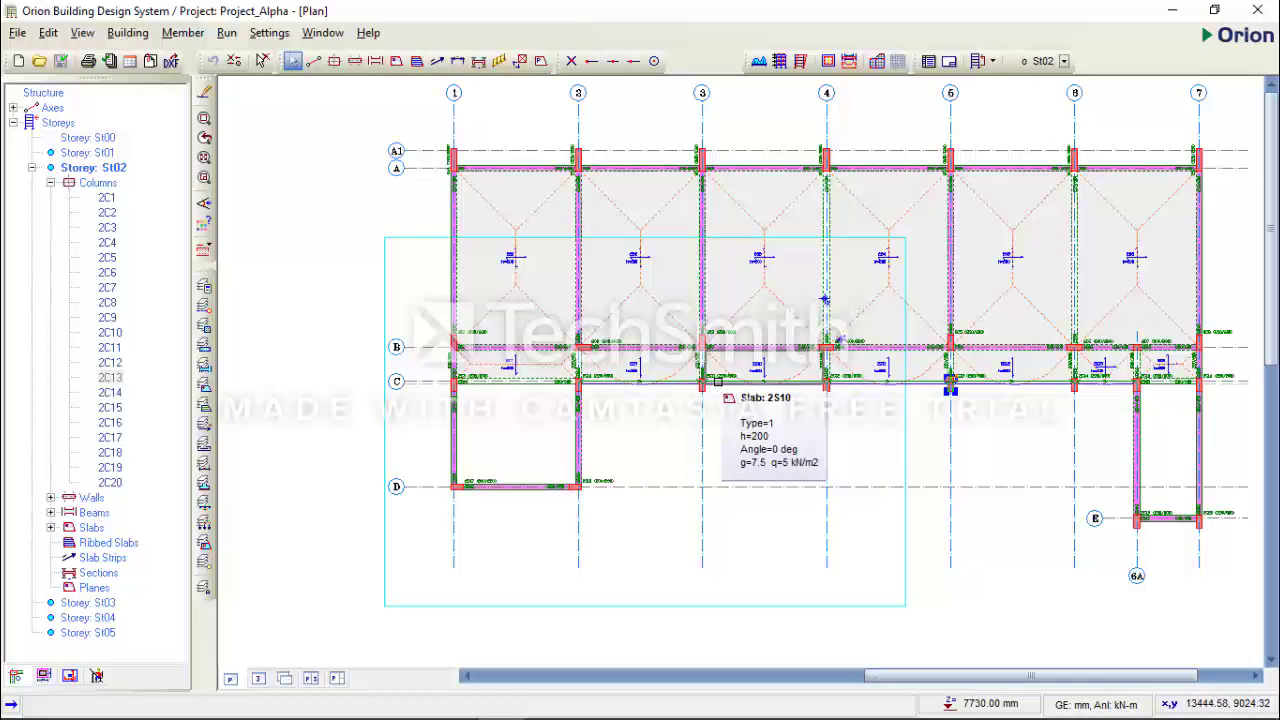
scroll(694, 397, "up", 1)
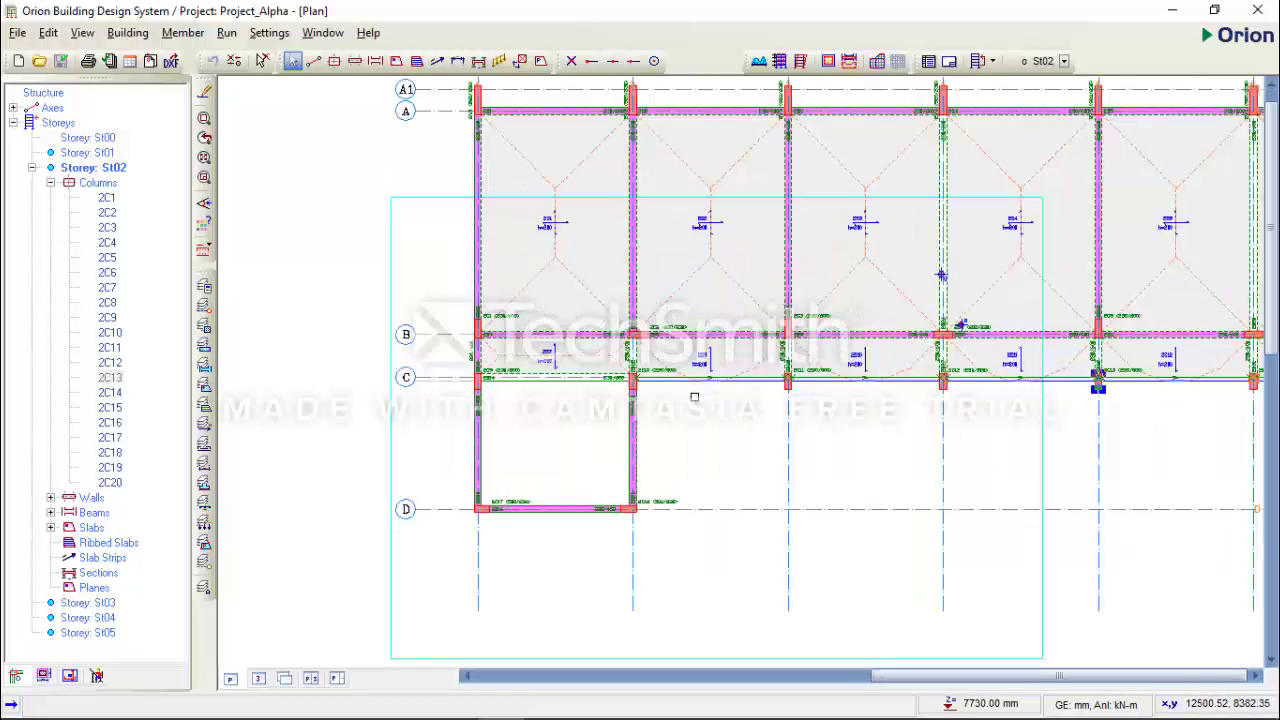
middle_click_drag(831, 396, 617, 394)
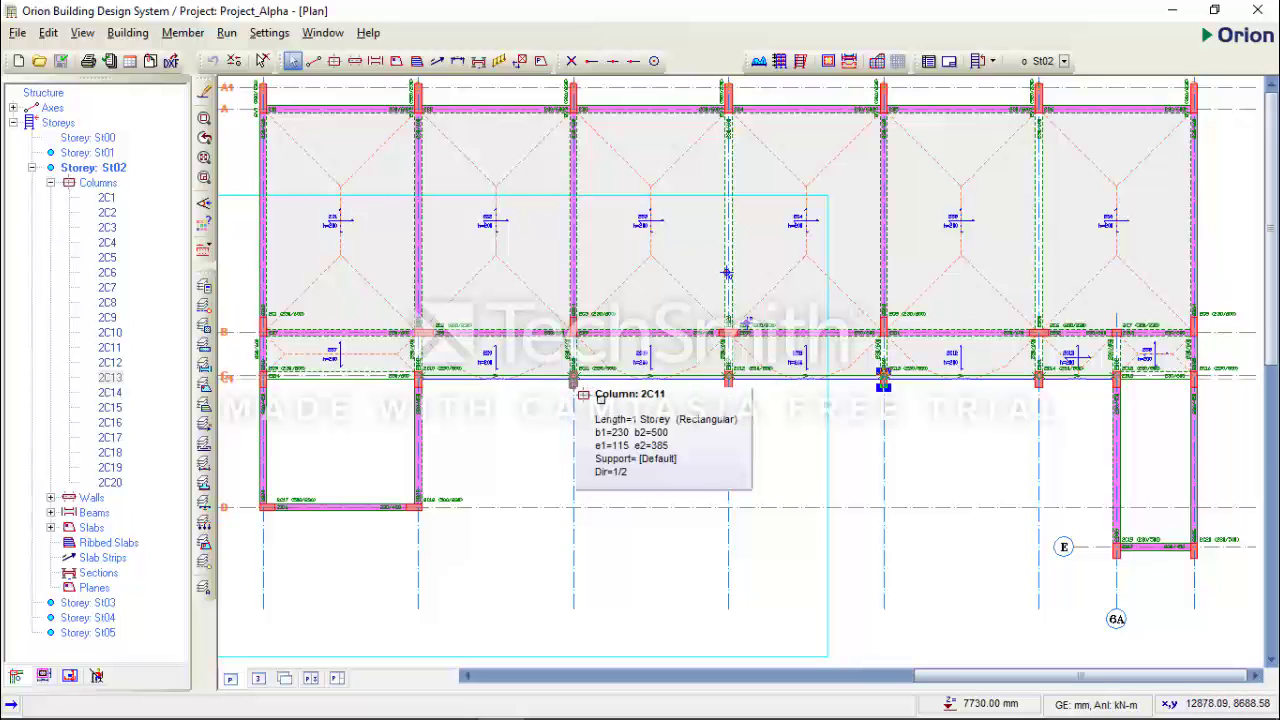
scroll(580, 390, "down", 2)
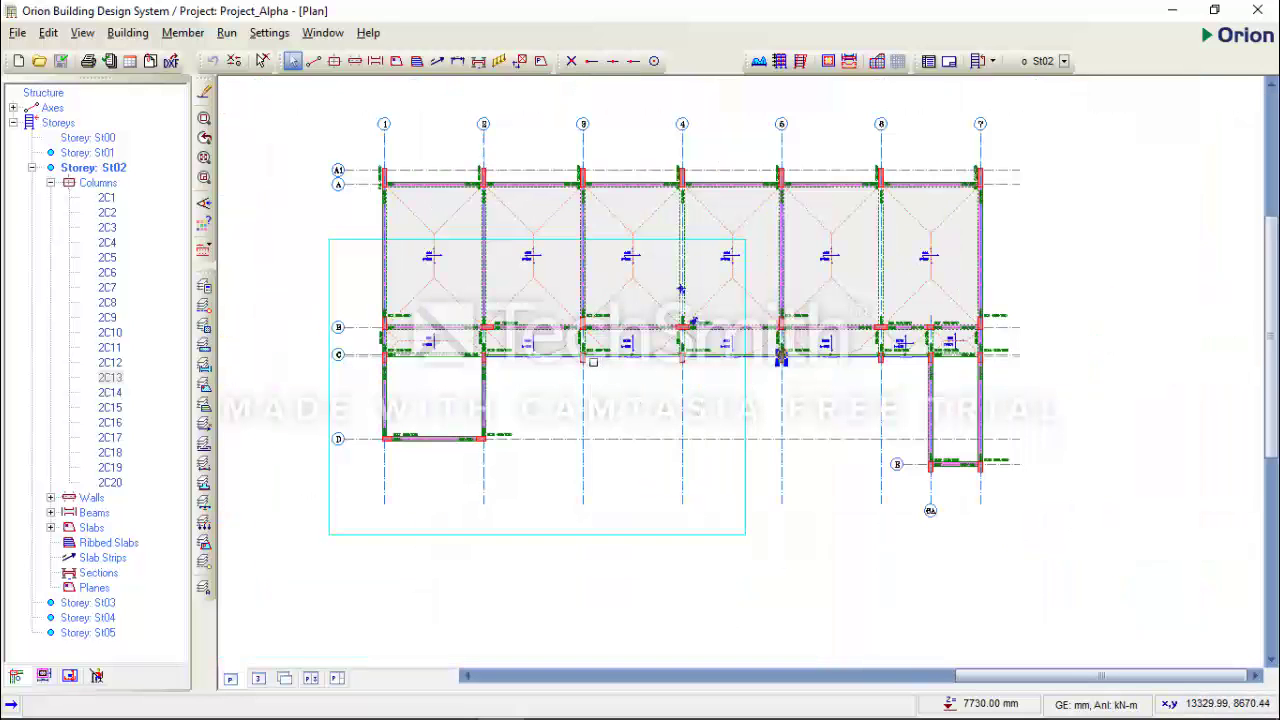
Step: Select columns 2C11 and 2C13 together on the plan and open them in the column table
scroll(598, 364, "up", 1)
scroll(596, 366, "up", 1)
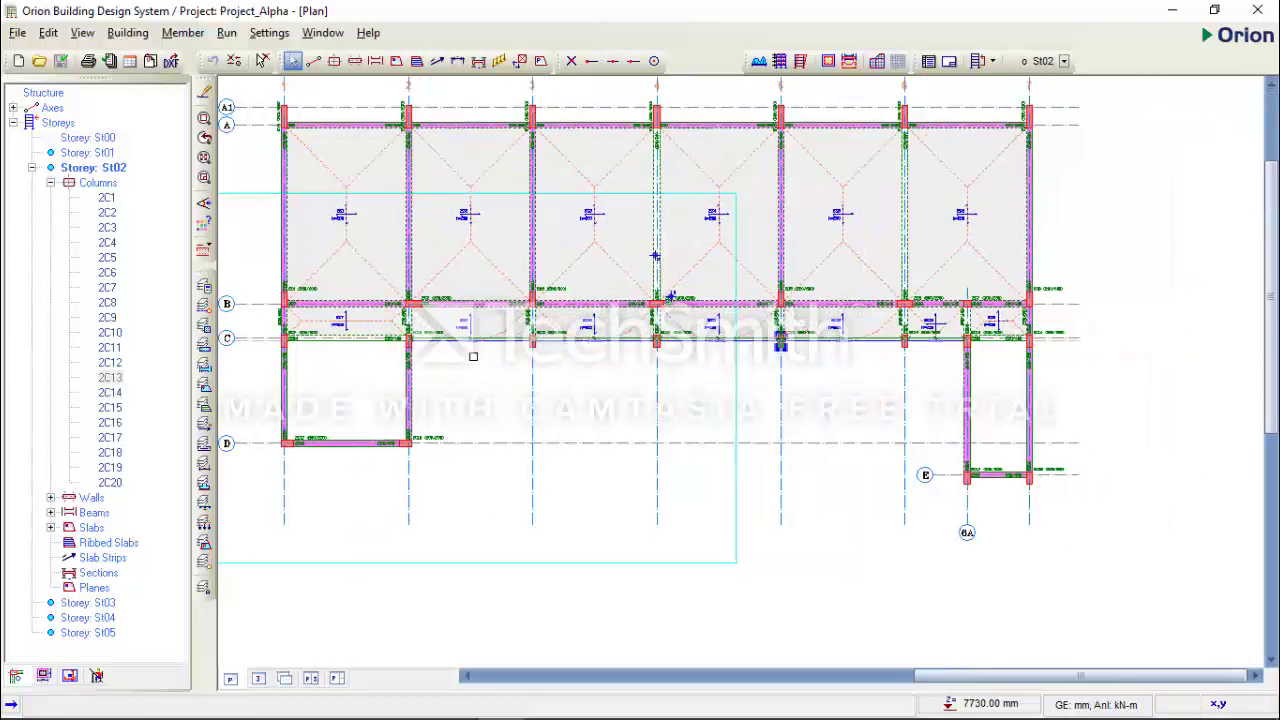
left_click(540, 349)
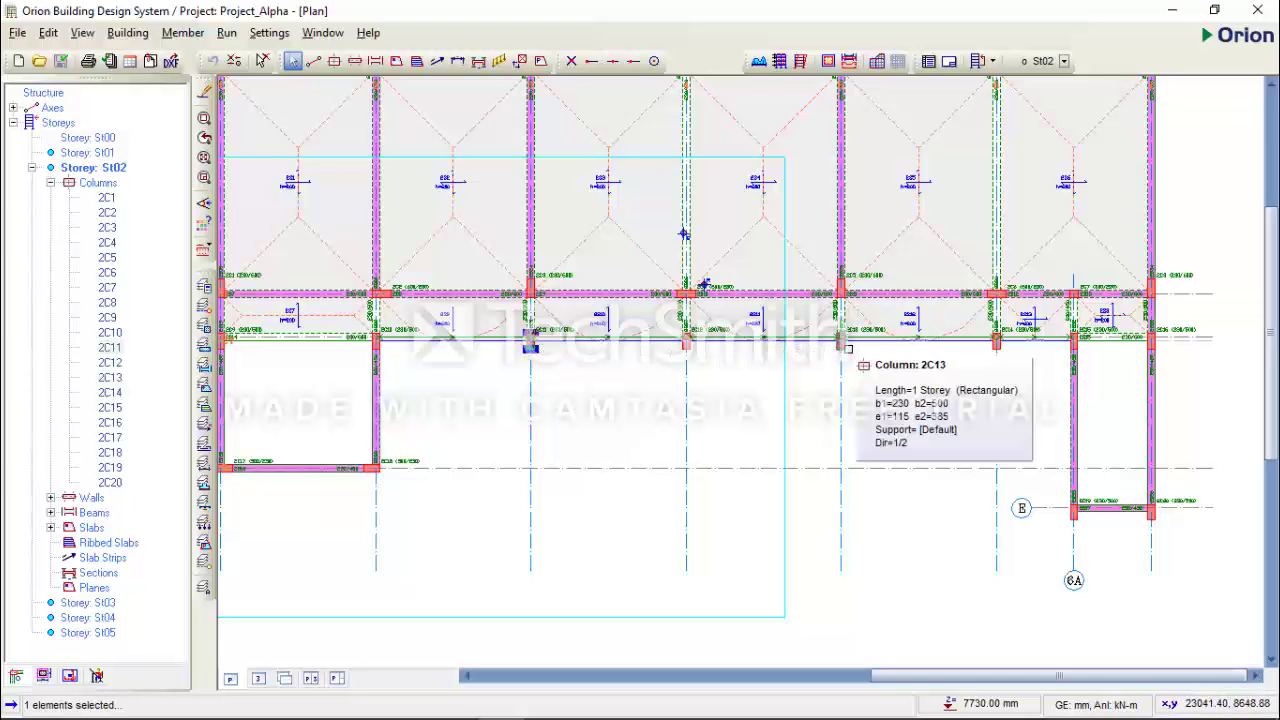
left_click(849, 348)
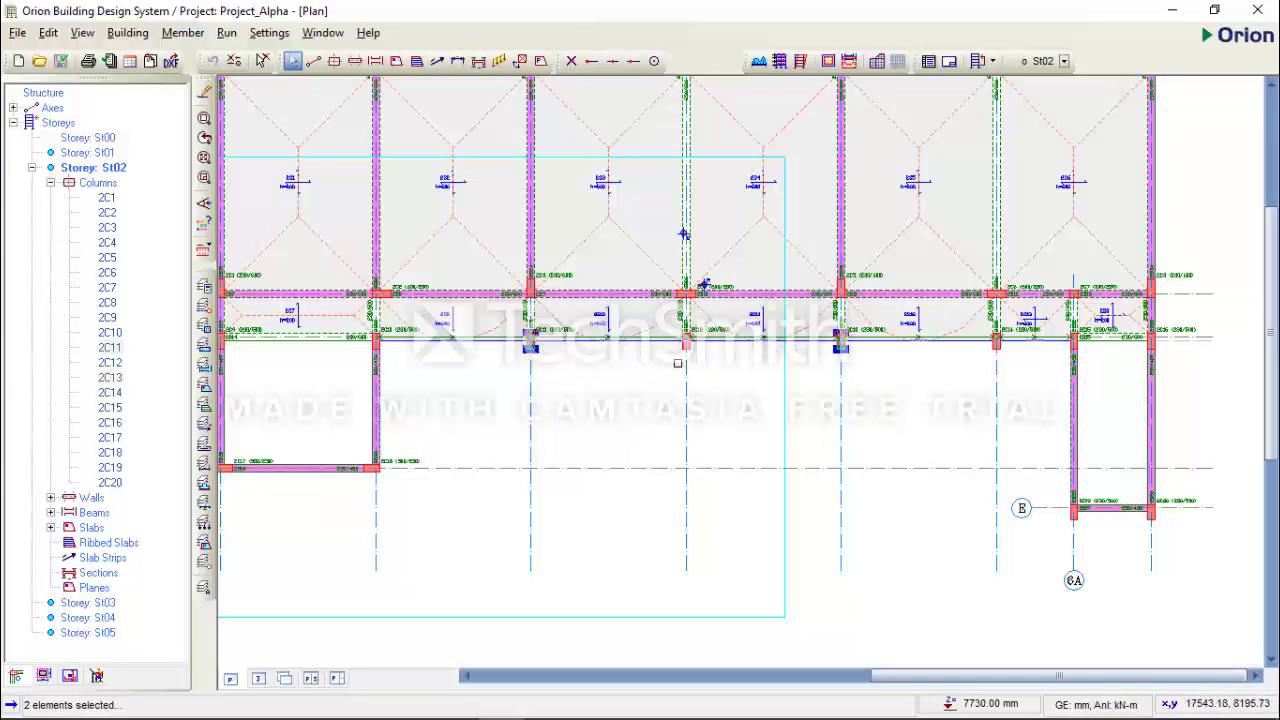
right_click(641, 357)
left_click(705, 366)
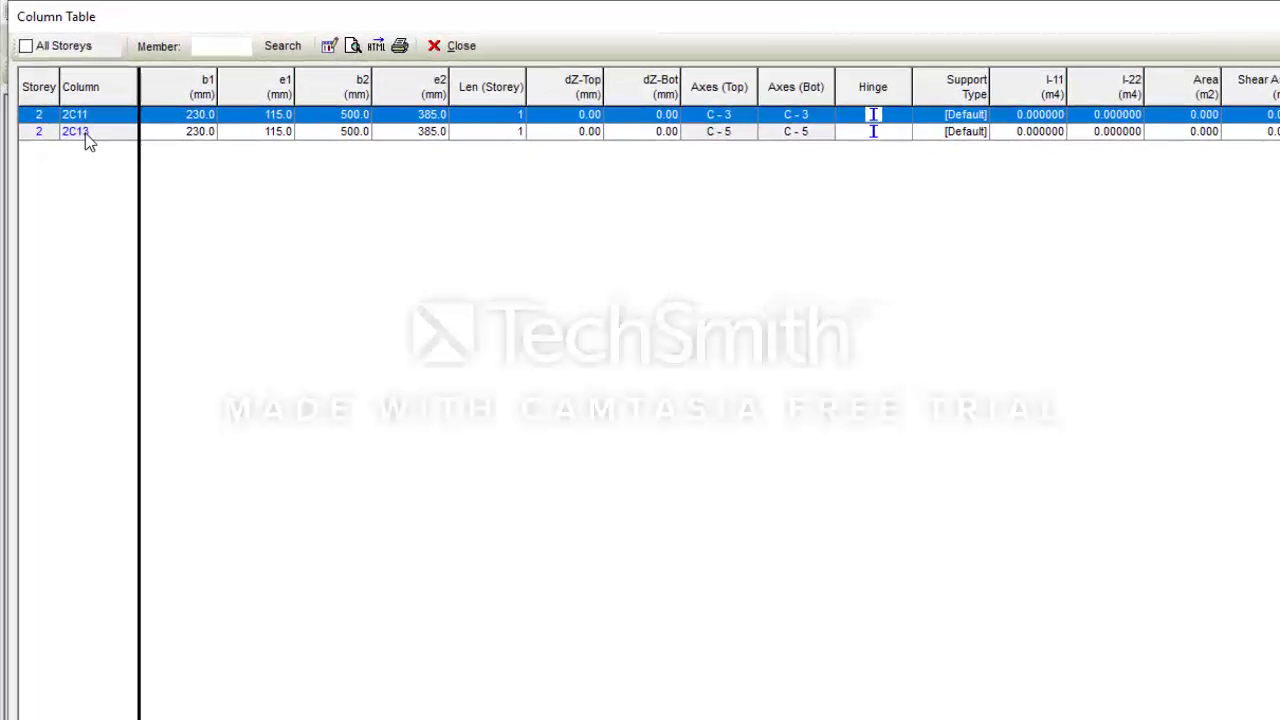
Step: List the C11 and C13 columns of all storeys and set b1 to 300 mm for every listed column
left_click(26, 46)
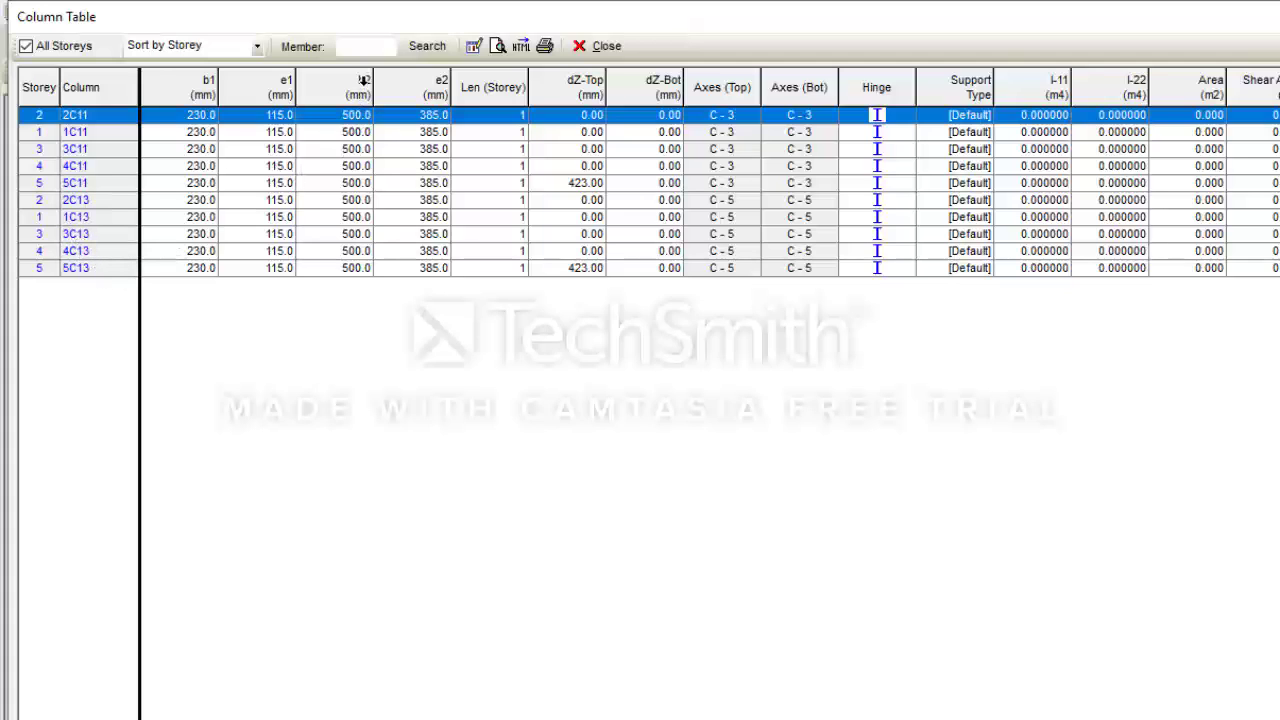
left_click(208, 88)
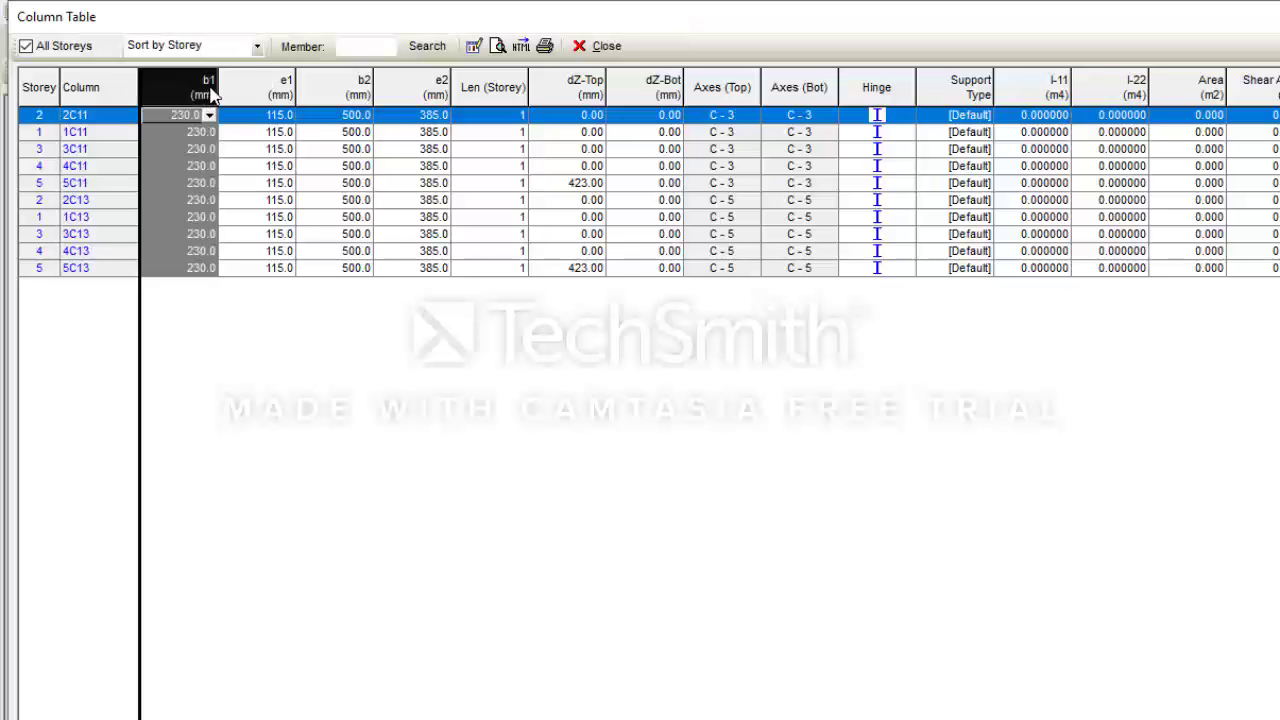
left_click(474, 46)
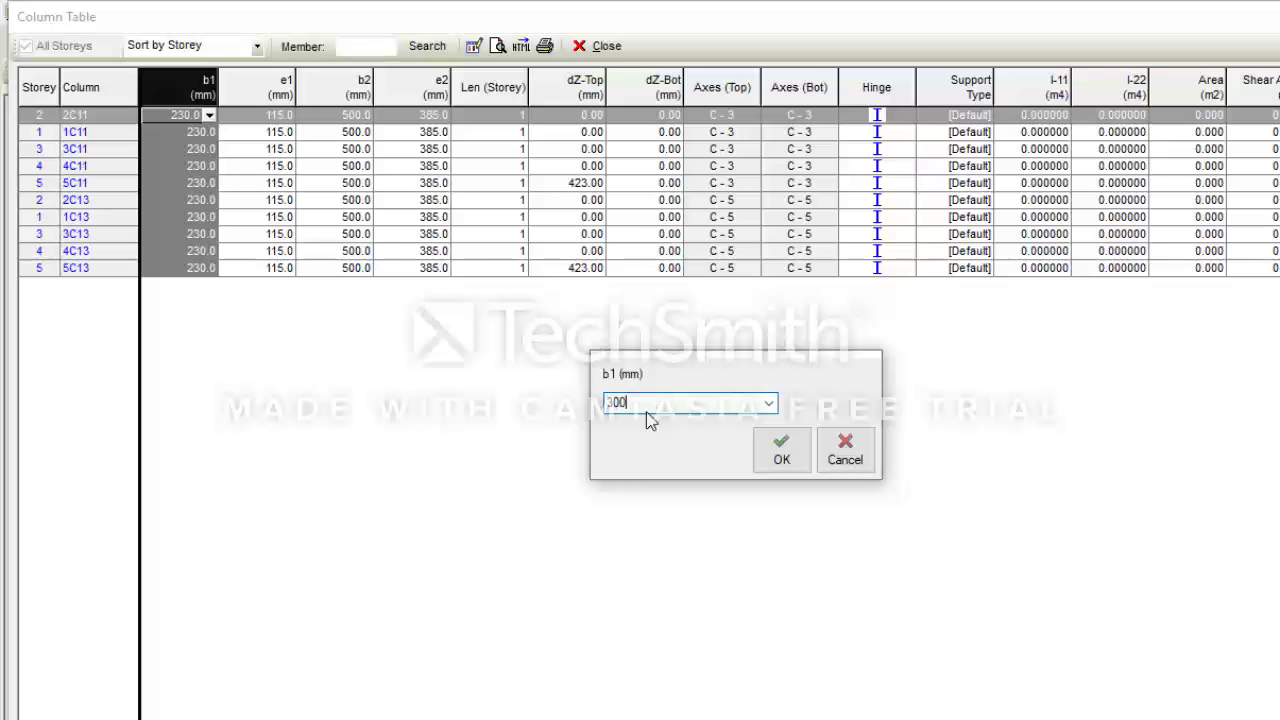
left_click(776, 449)
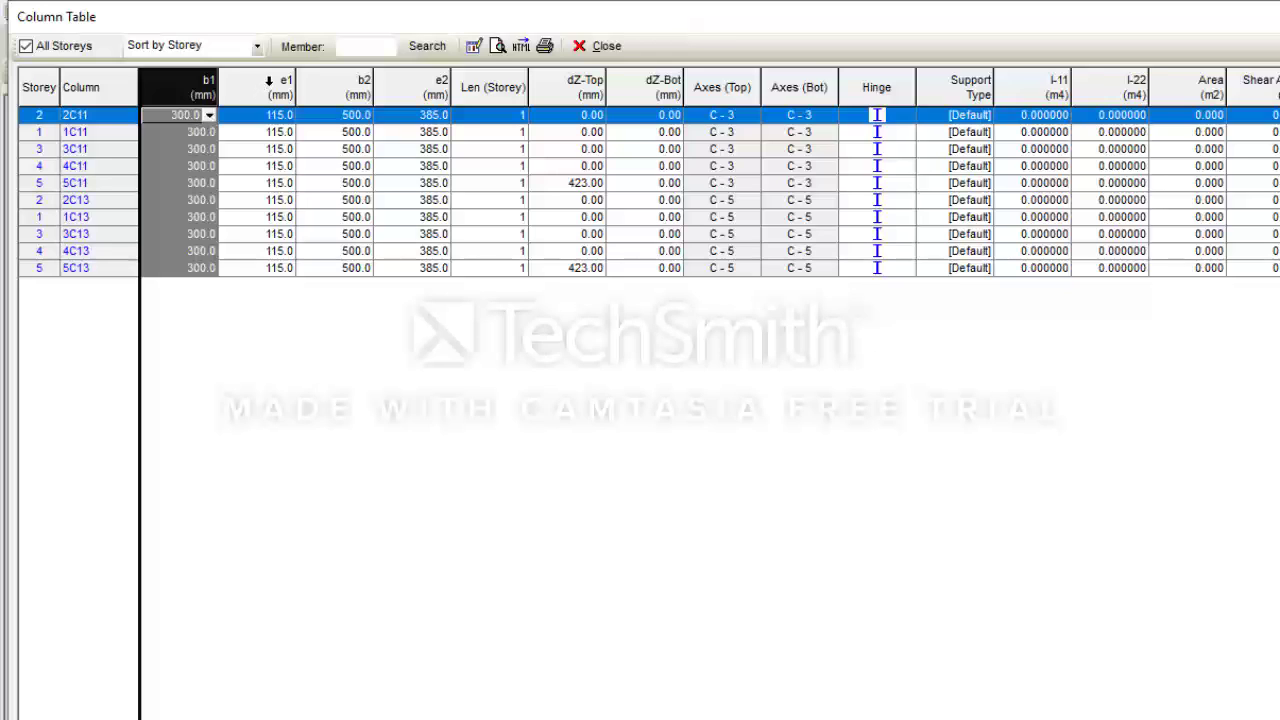
Step: Set the e1 eccentricity to 150 mm for all listed C11 and C13 columns and close the column table
left_click(268, 82)
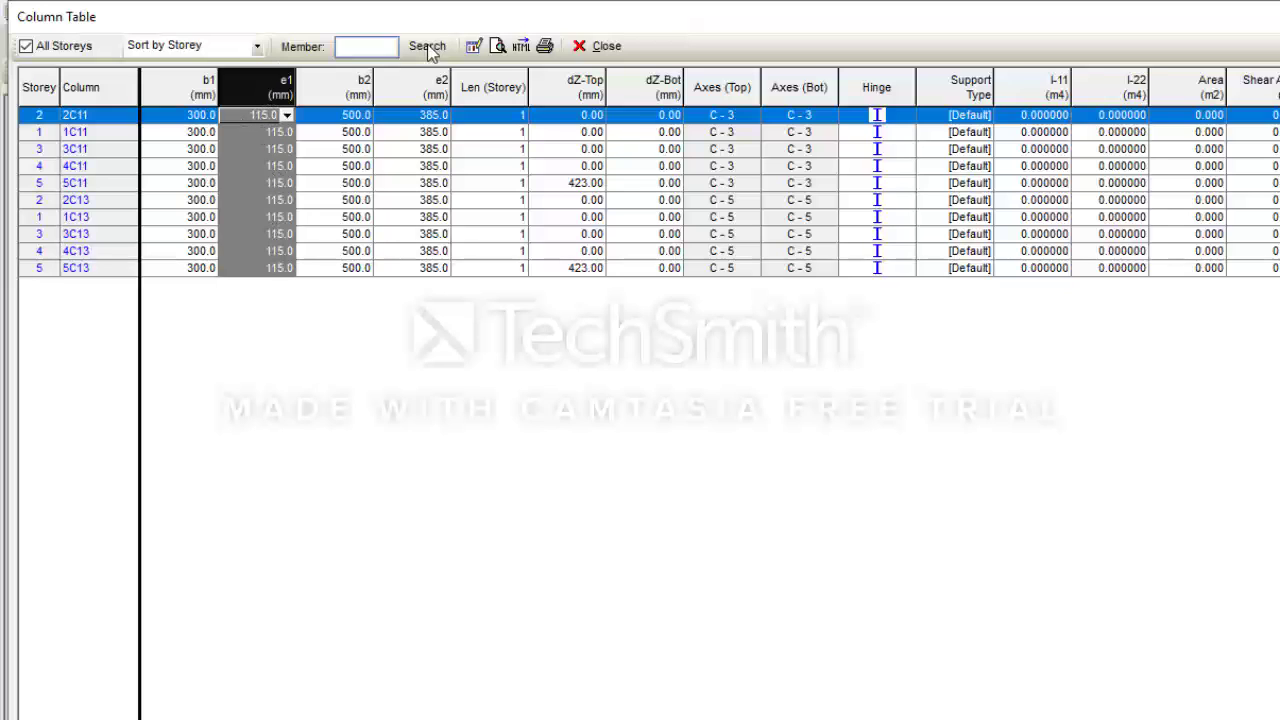
left_click(474, 46)
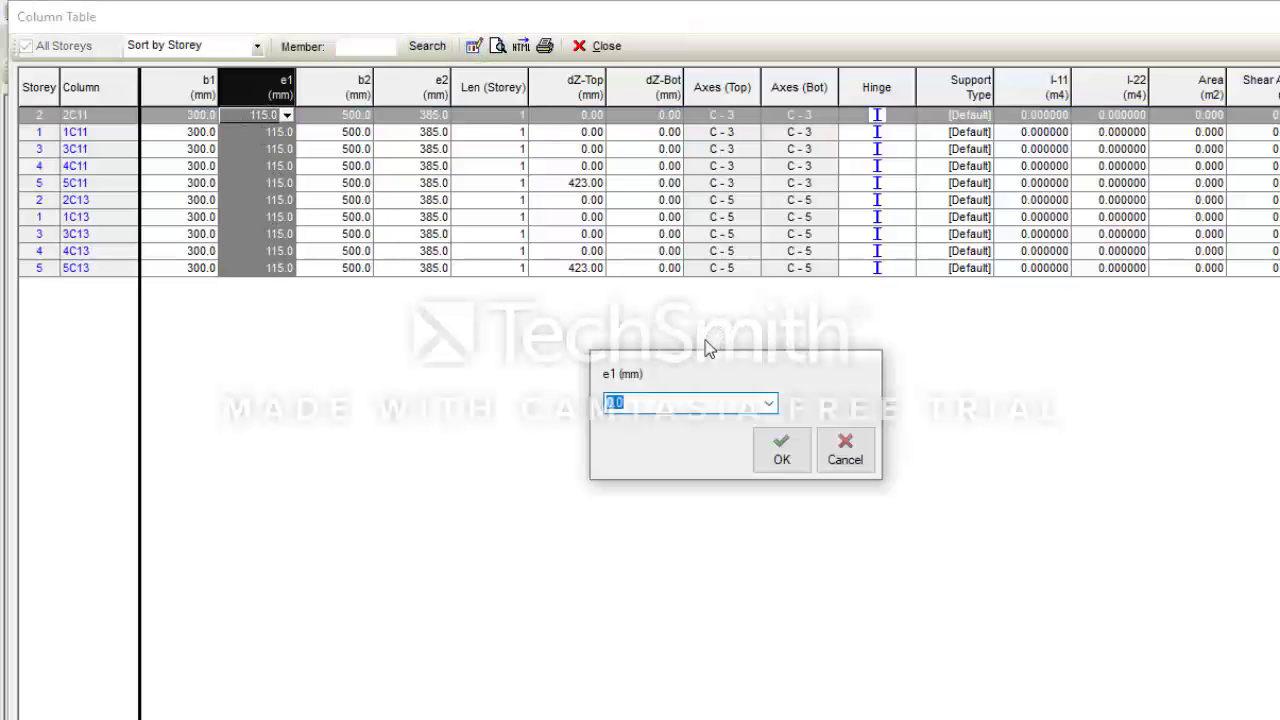
type("150")
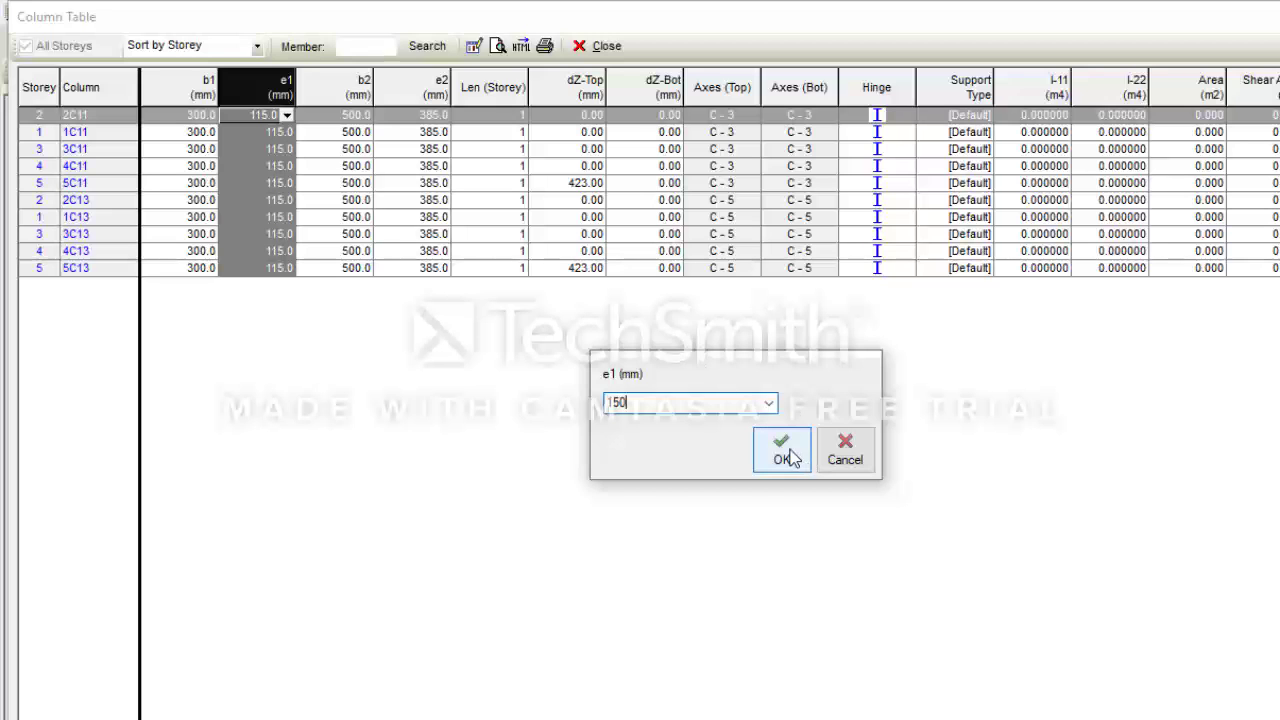
left_click(787, 451)
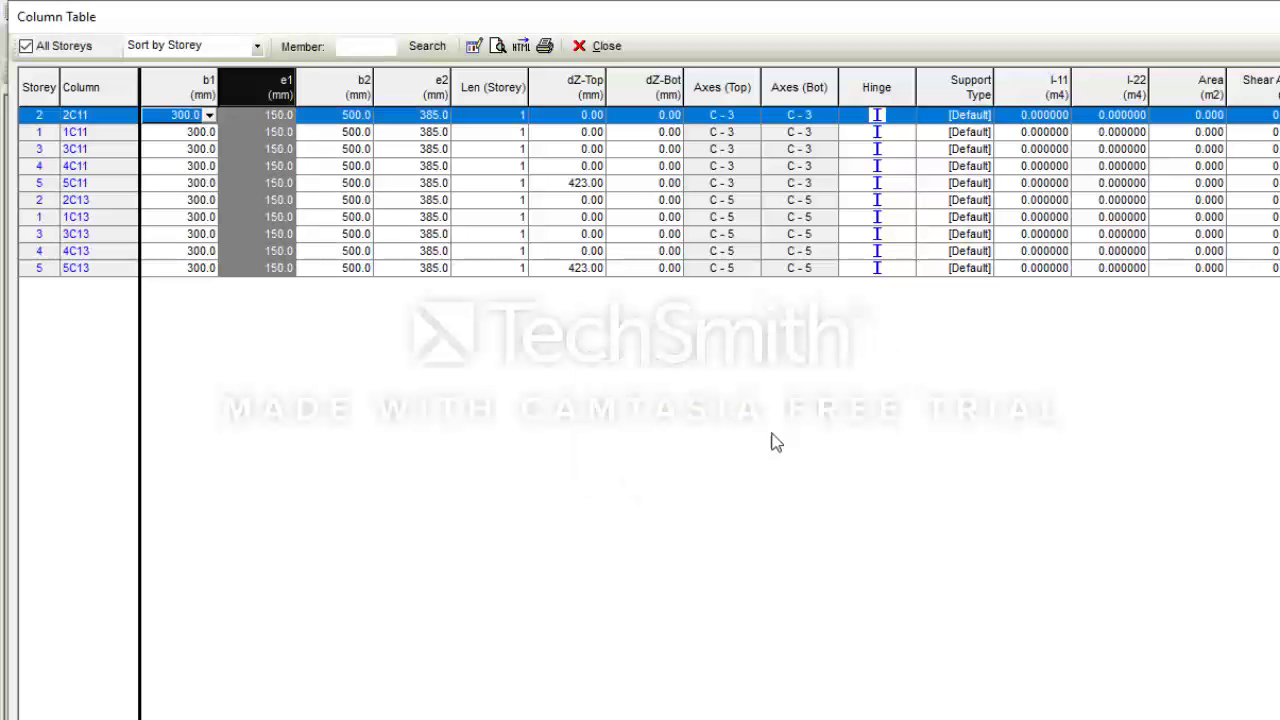
left_click(604, 47)
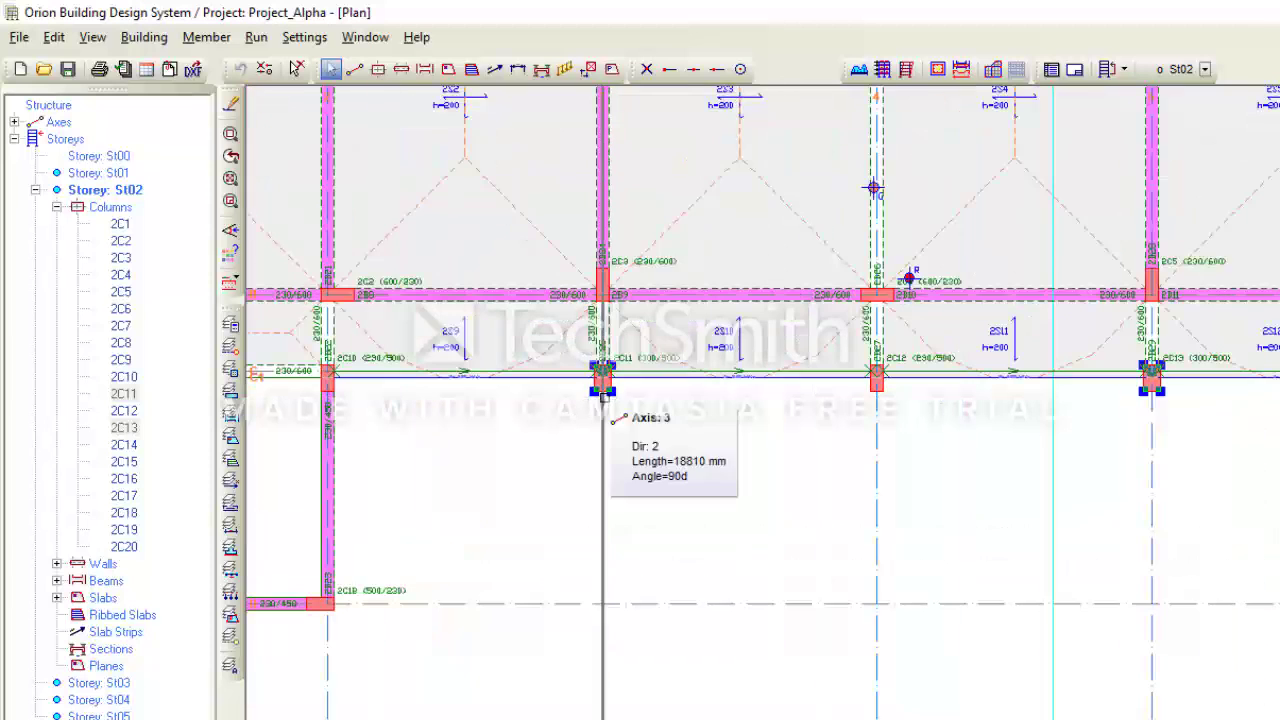
Step: Examine the resized columns 2C11 and 2C13 and their alignment with the axes on the storey St02 plan
scroll(604, 390, "up", 3)
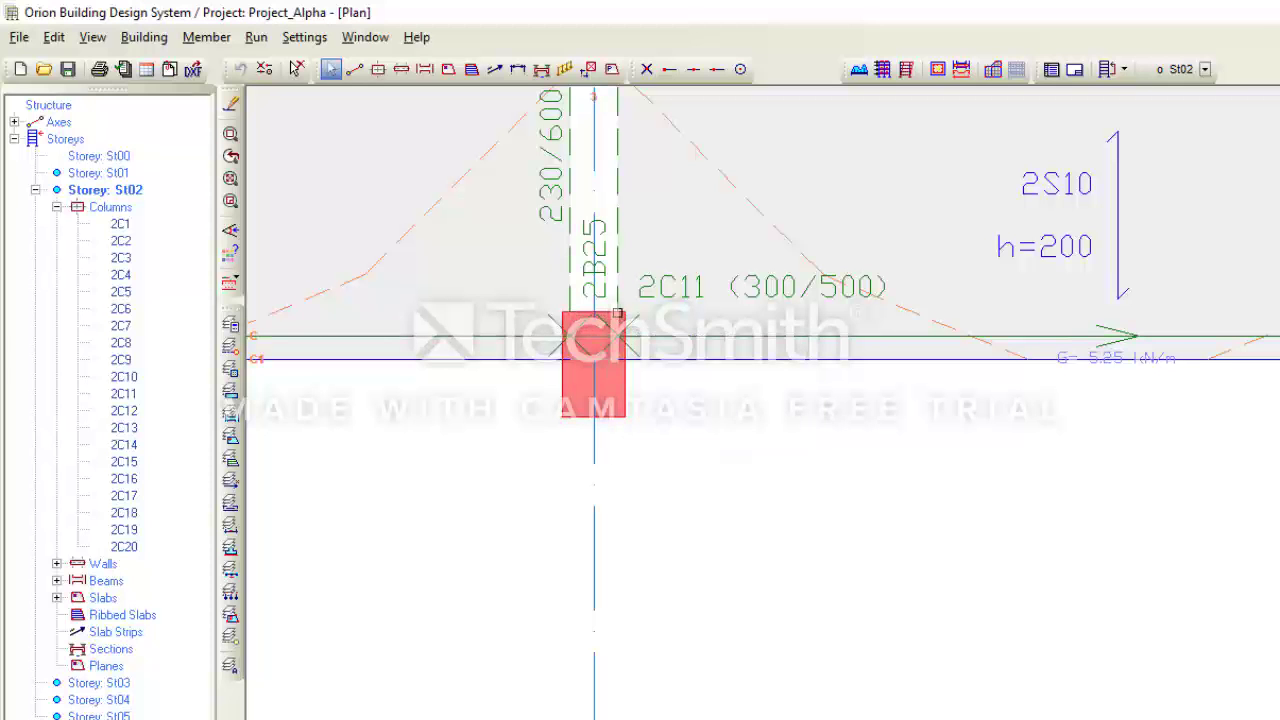
scroll(618, 315, "down", 4)
scroll(786, 393, "up", 2)
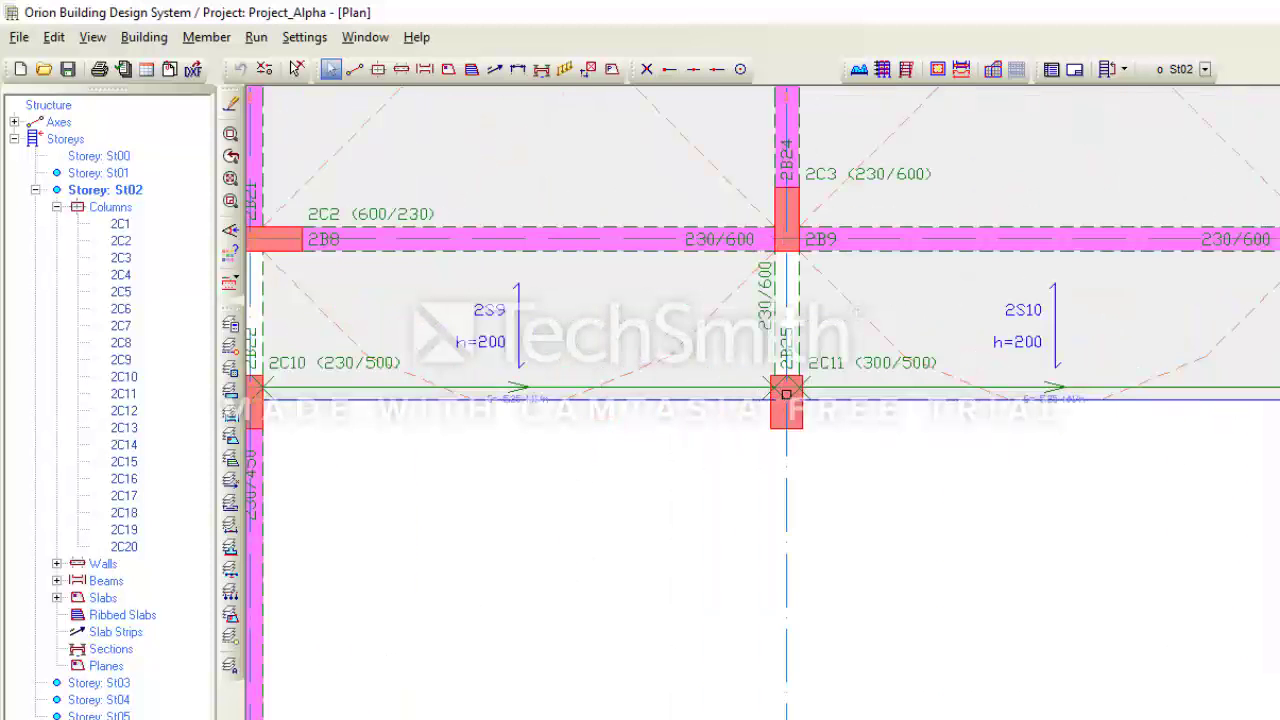
scroll(786, 393, "up", 3)
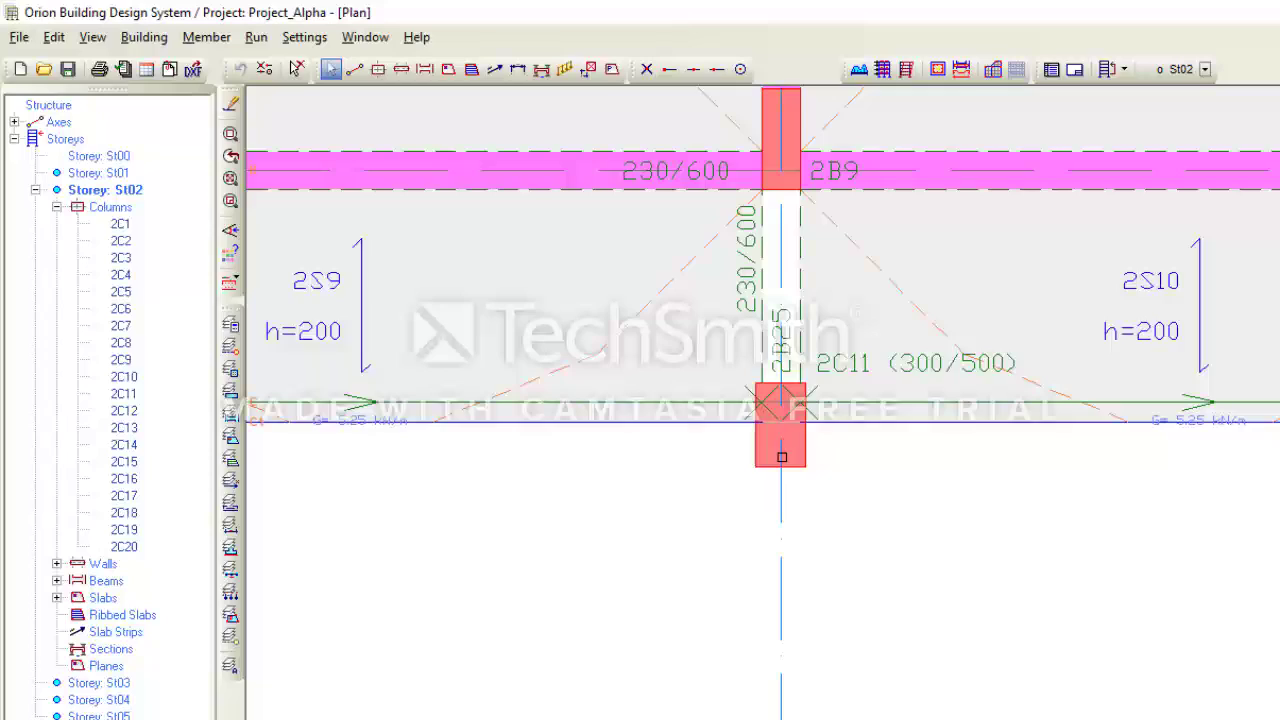
scroll(758, 459, "down", 7)
middle_click_drag(1143, 433, 862, 451)
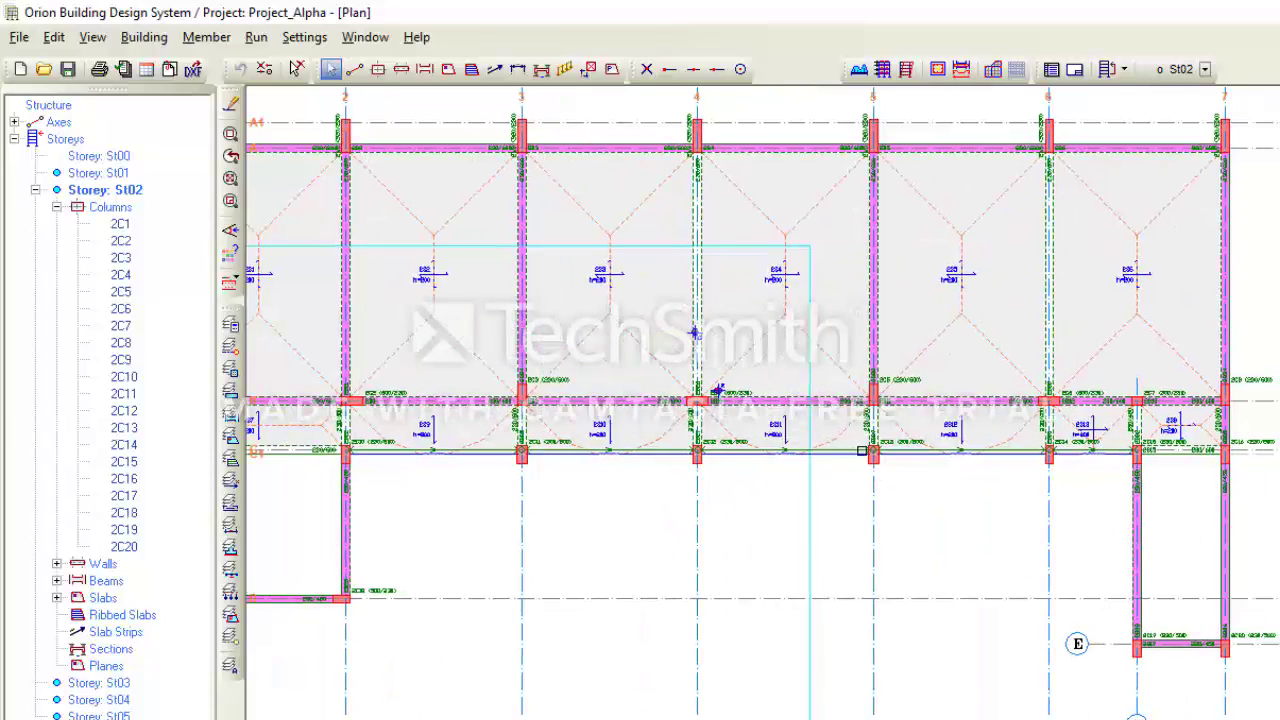
scroll(862, 451, "up", 6)
scroll(873, 459, "down", 3)
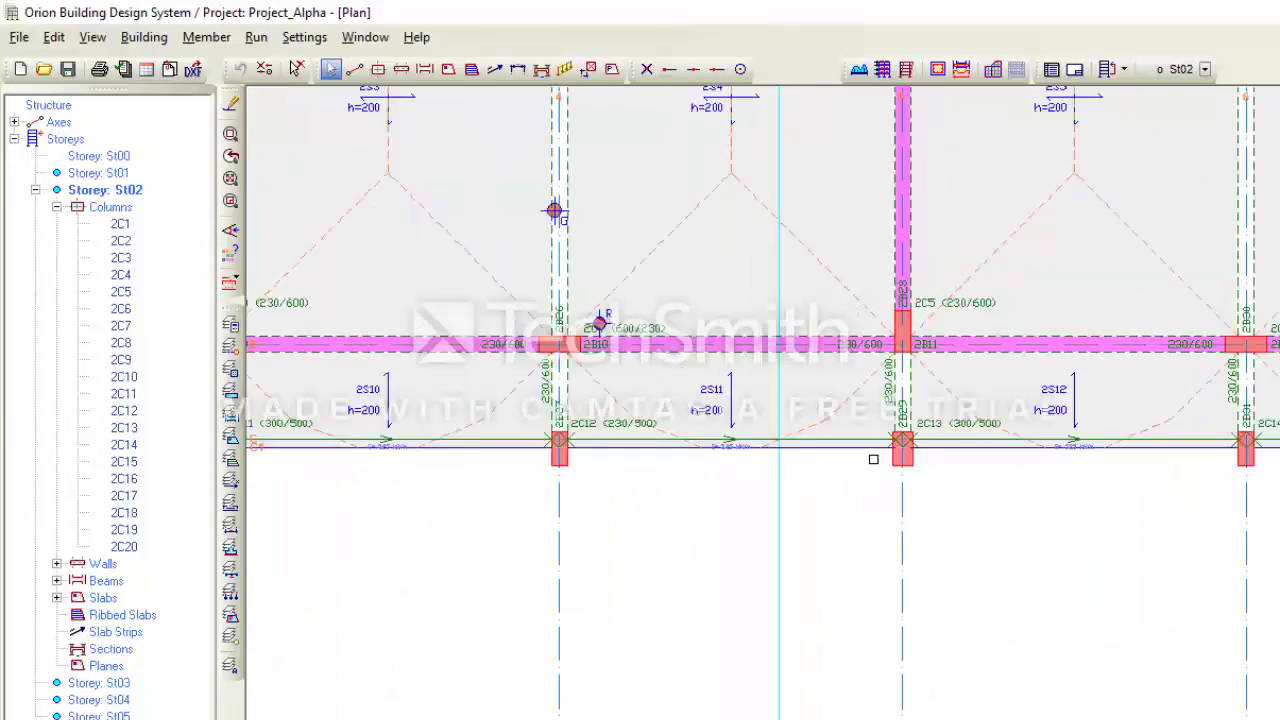
scroll(873, 459, "down", 5)
Step: Rerun the building analysis with the new column sections and close the analysis log
left_click(256, 37)
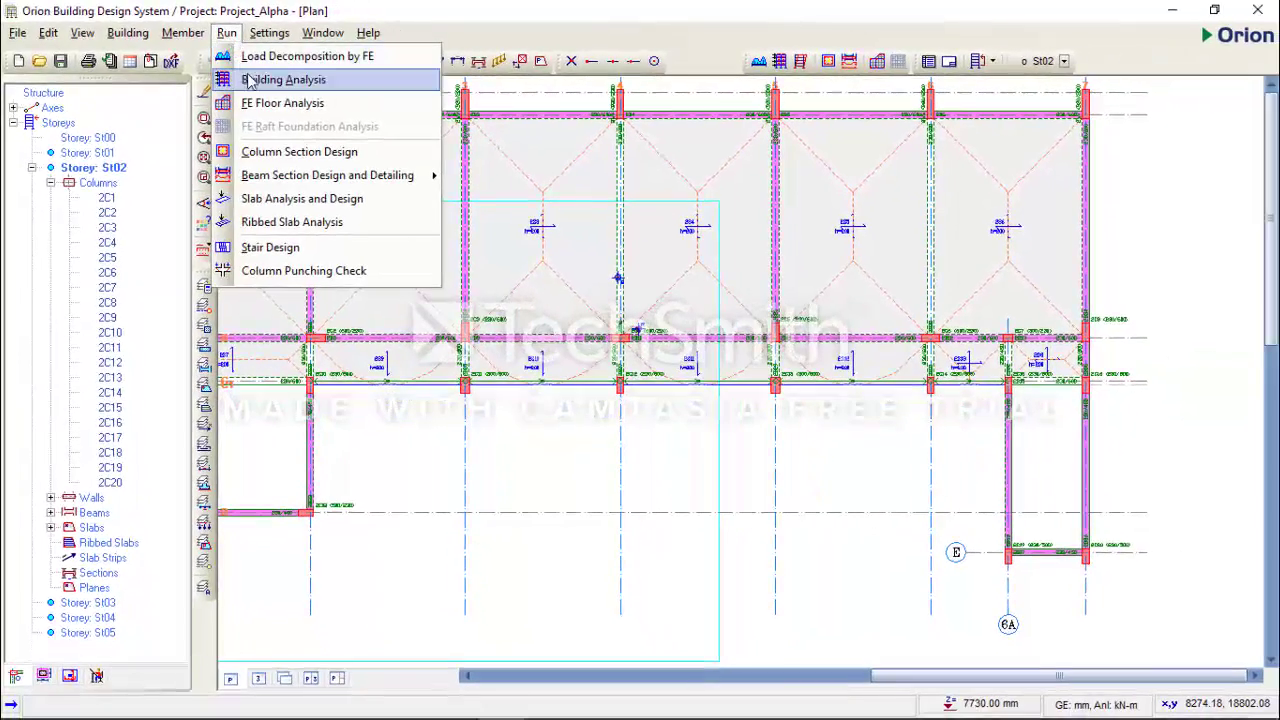
left_click(283, 80)
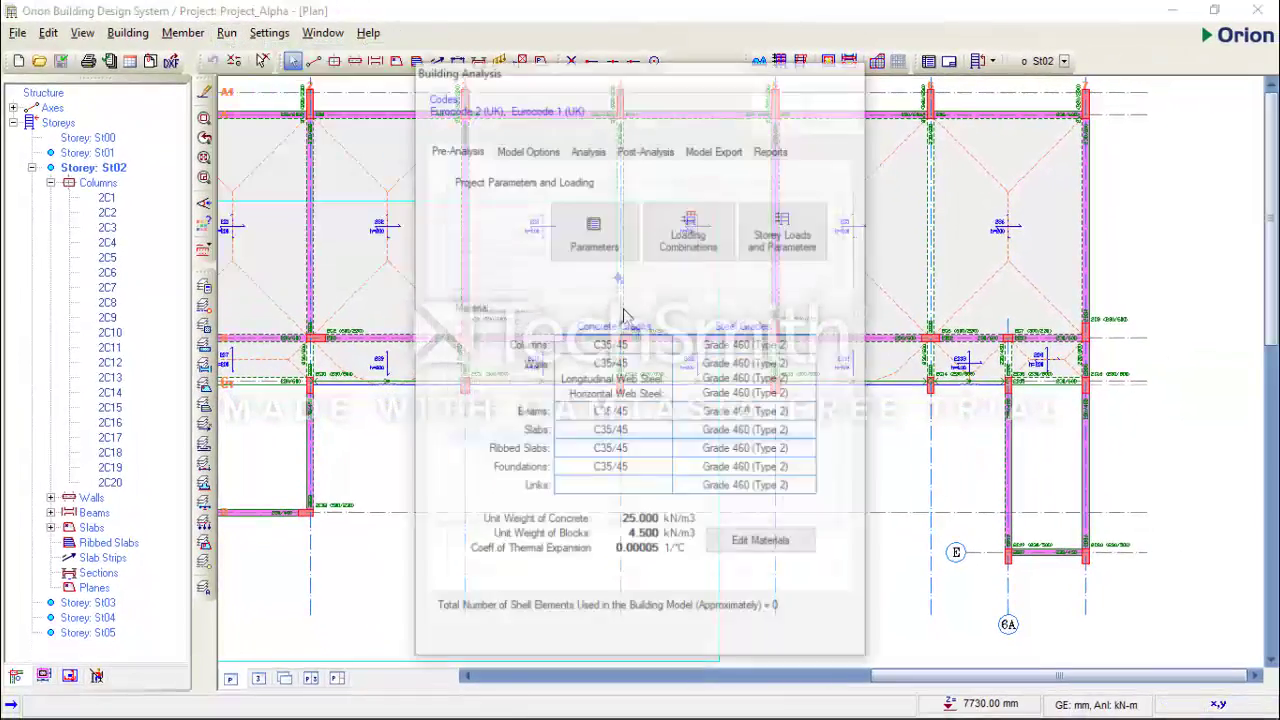
left_click(580, 150)
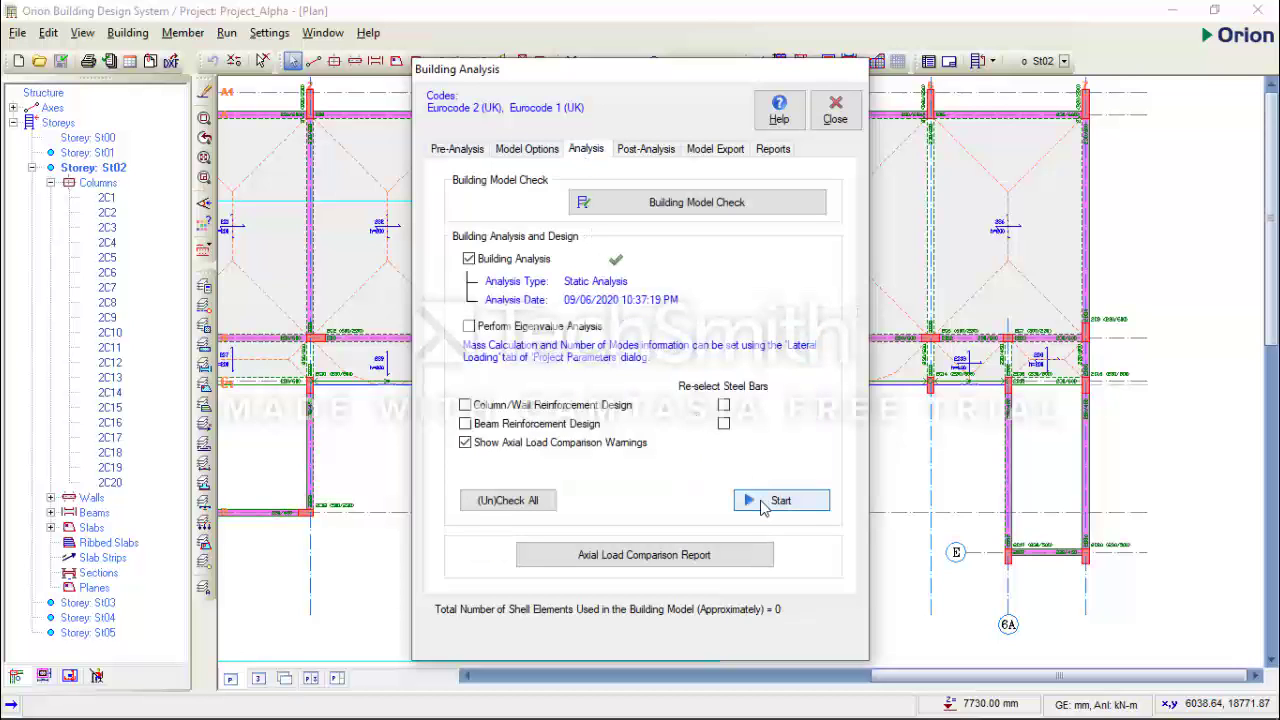
left_click(762, 506)
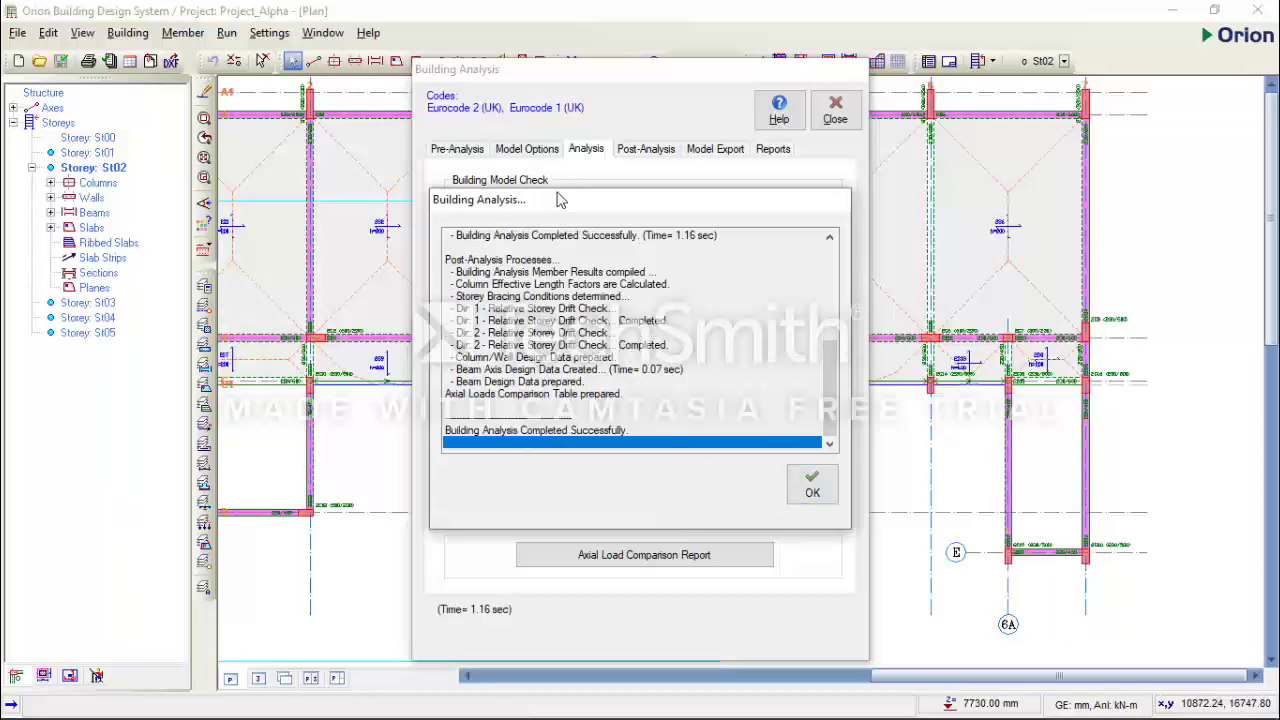
left_click(812, 485)
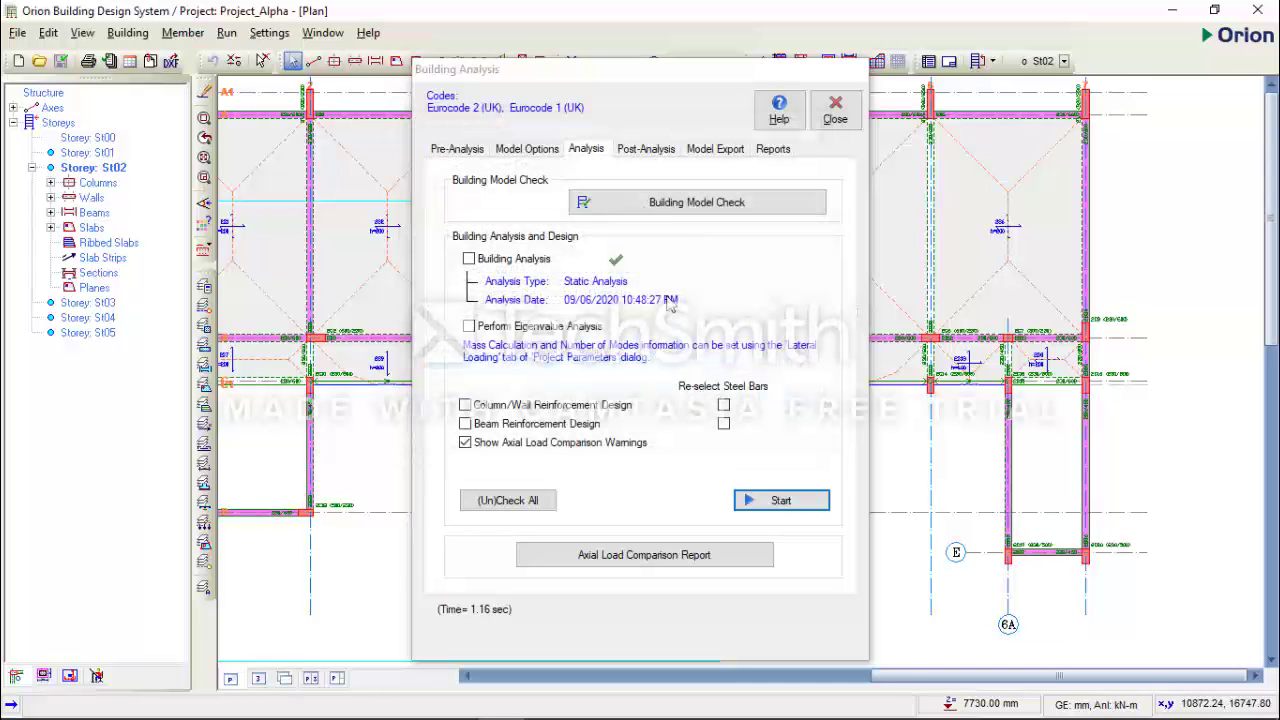
Step: Run the batch column and wall reinforcement design for all storeys with Re-select All Bars
left_click(656, 150)
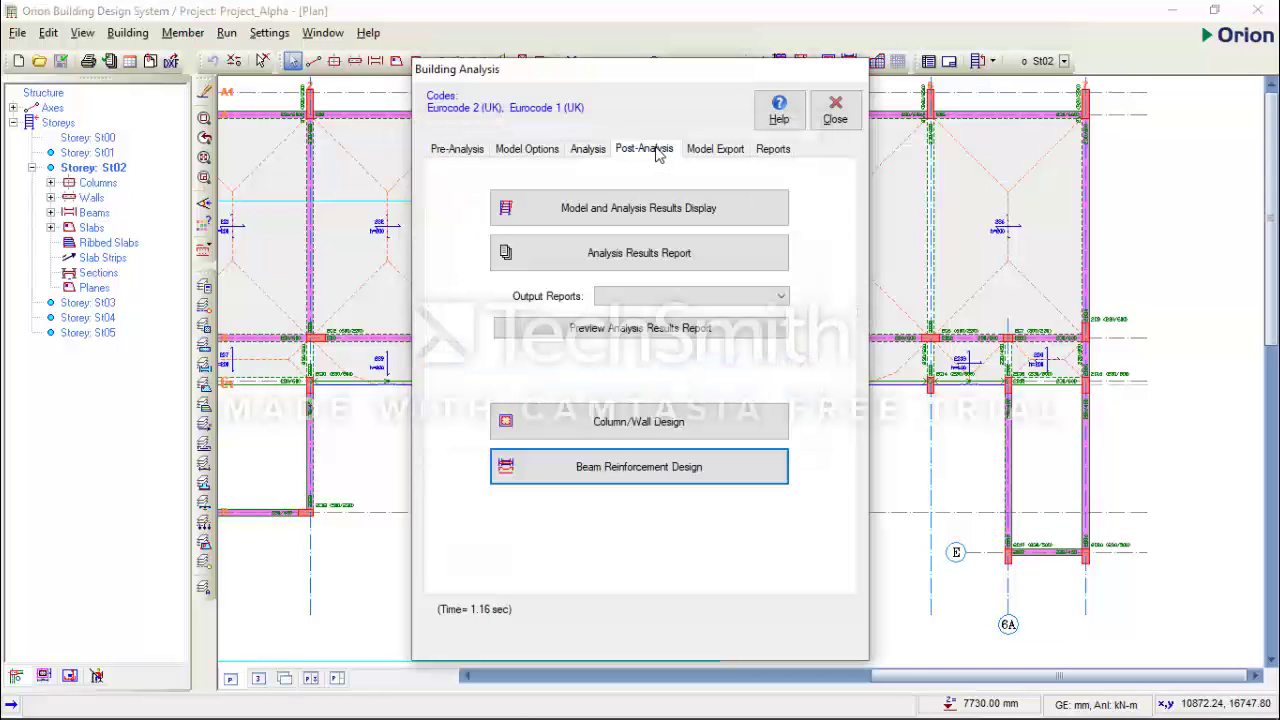
left_click(683, 428)
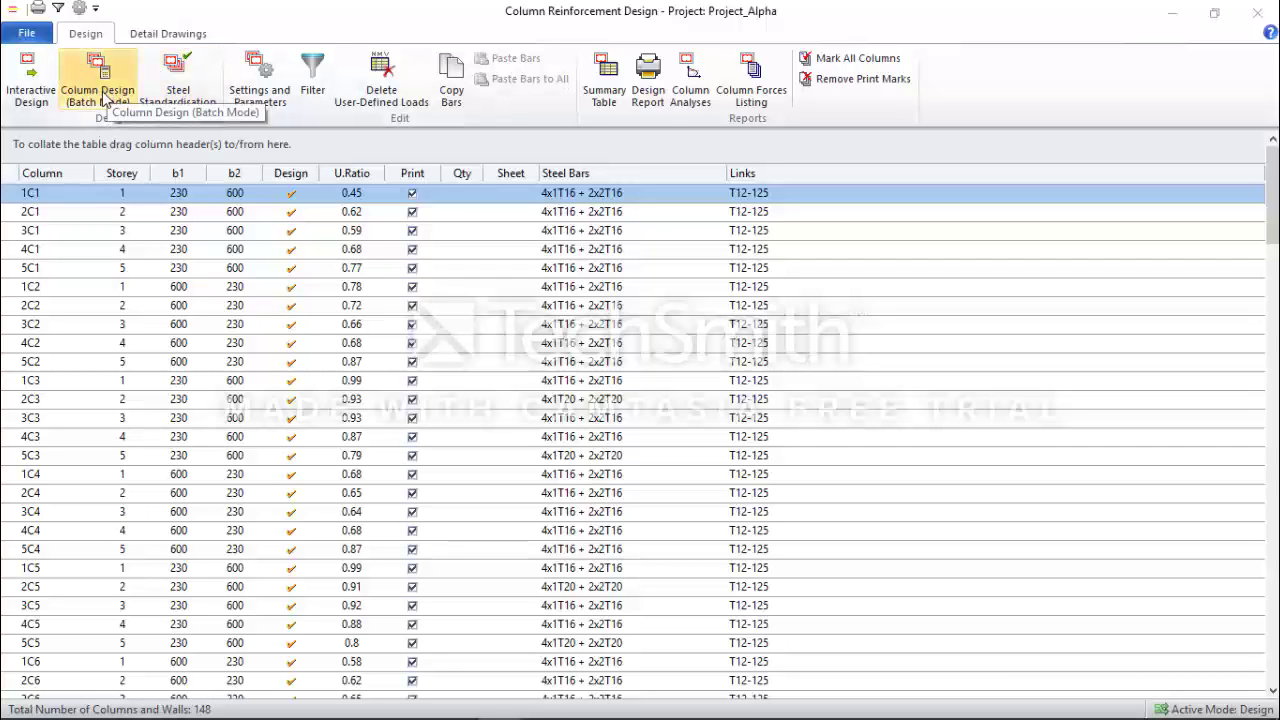
left_click(97, 95)
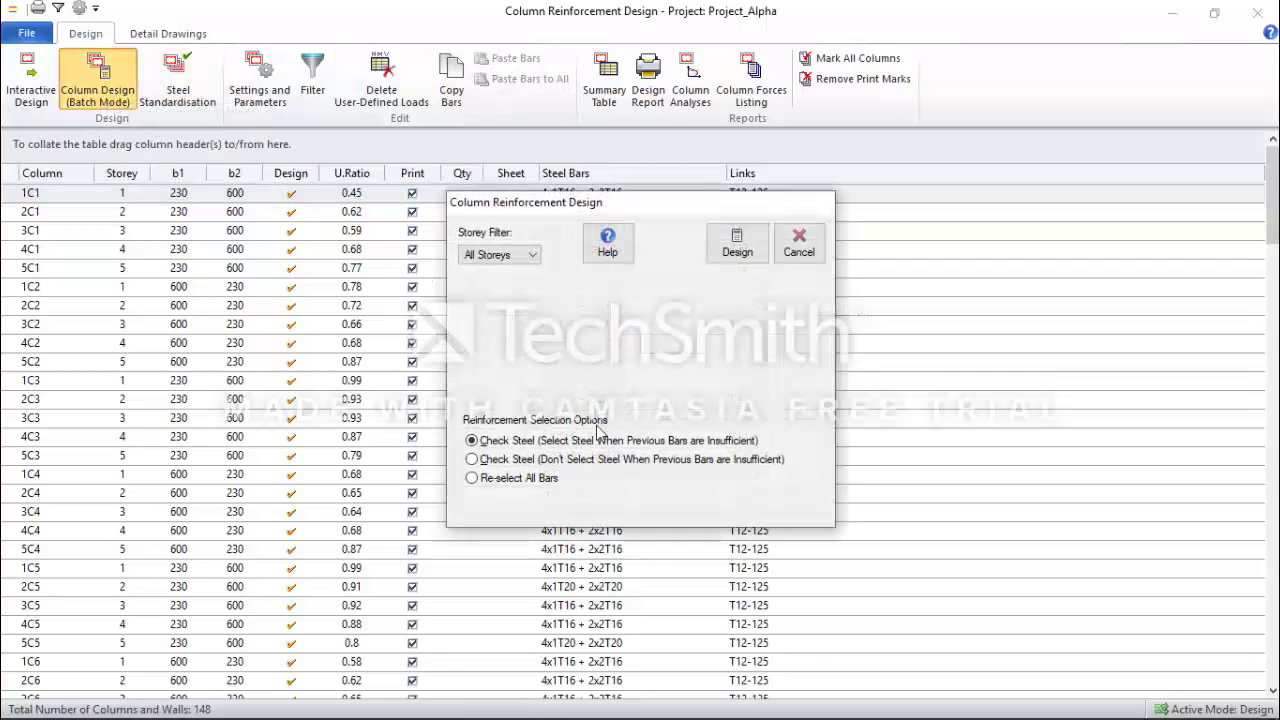
left_click(524, 477)
left_click(737, 243)
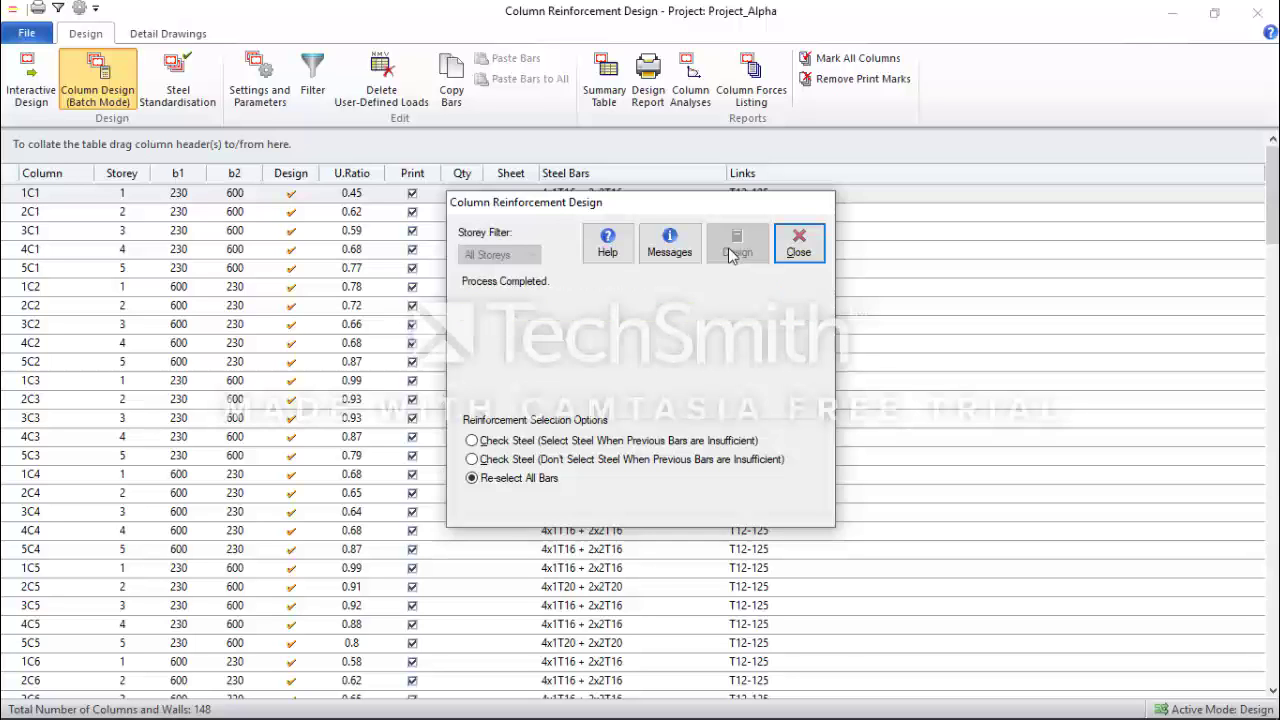
left_click(801, 249)
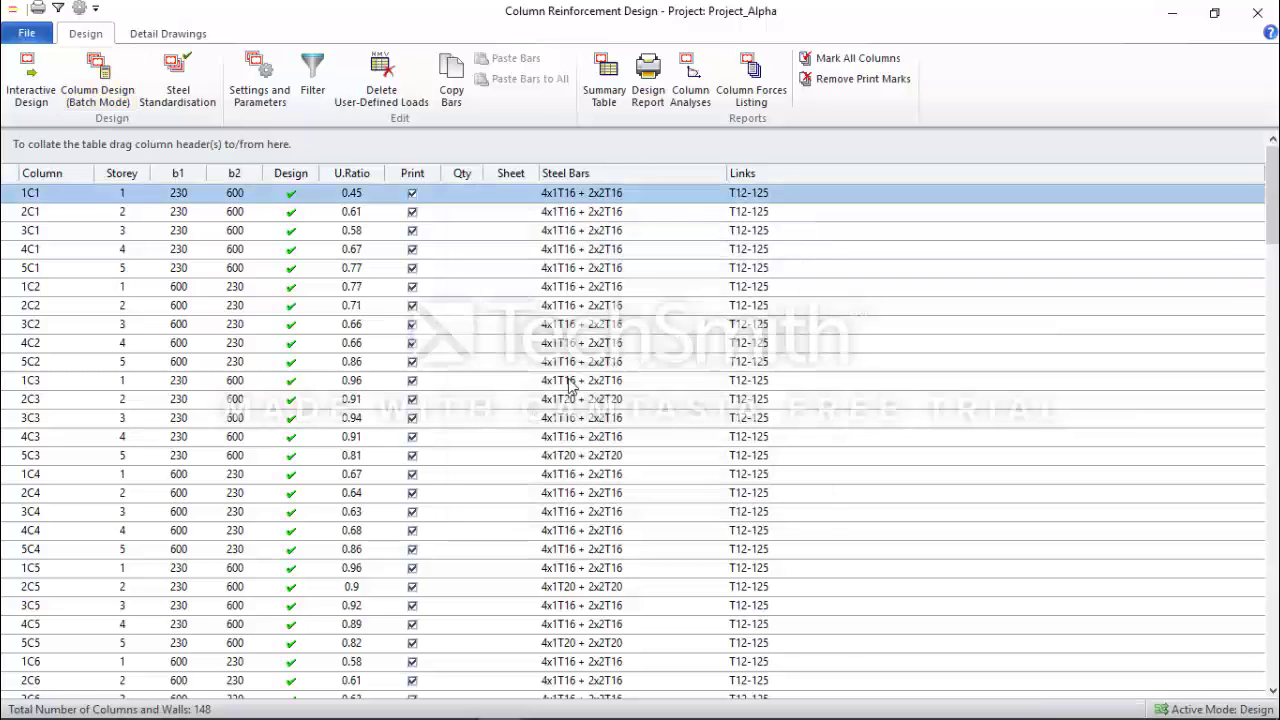
Step: Review the design status, utilisation ratios and steel bars of all columns and walls, including C11 and C13
scroll(553, 392, "down", 5)
scroll(553, 392, "down", 20)
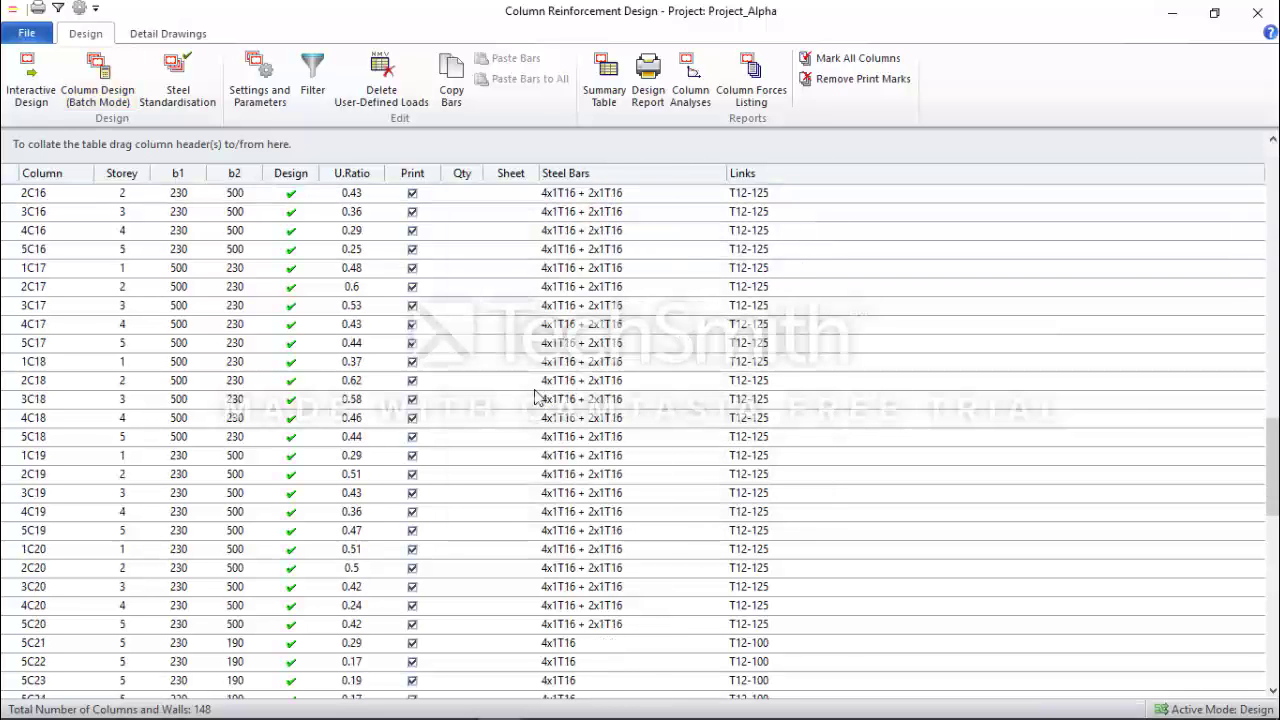
scroll(530, 398, "down", 10)
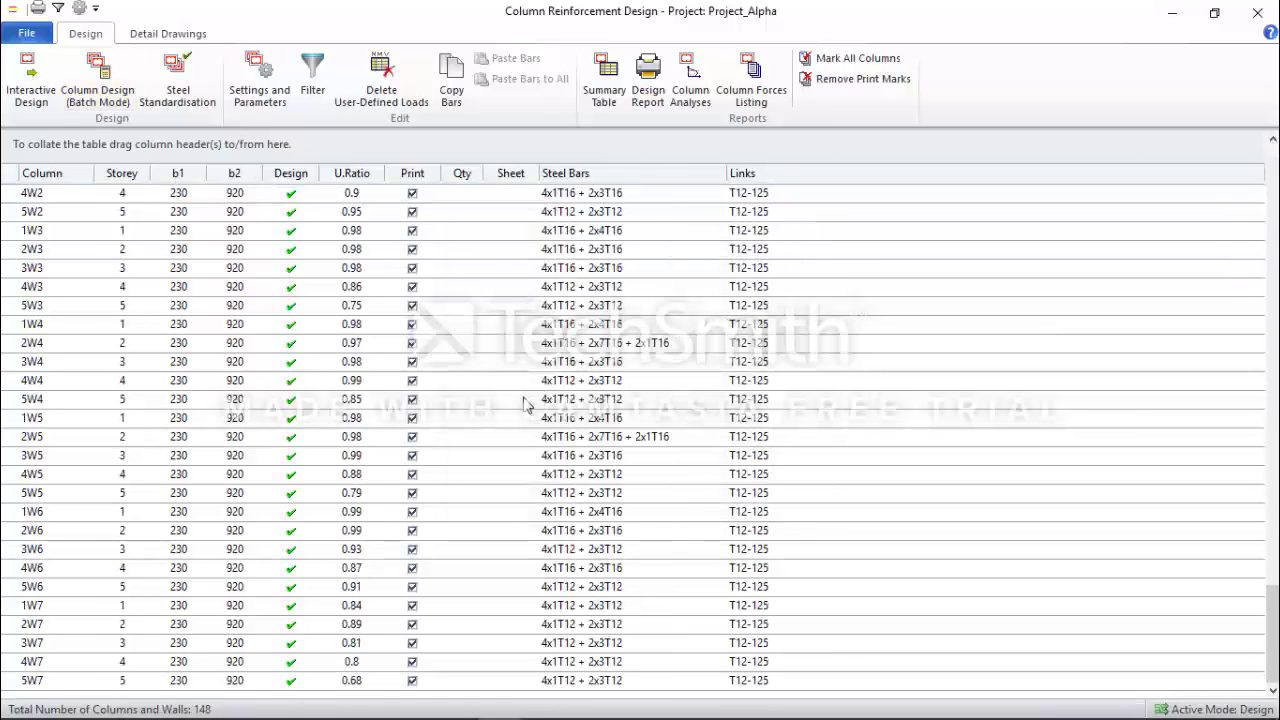
scroll(423, 397, "up", 2)
scroll(371, 390, "up", 20)
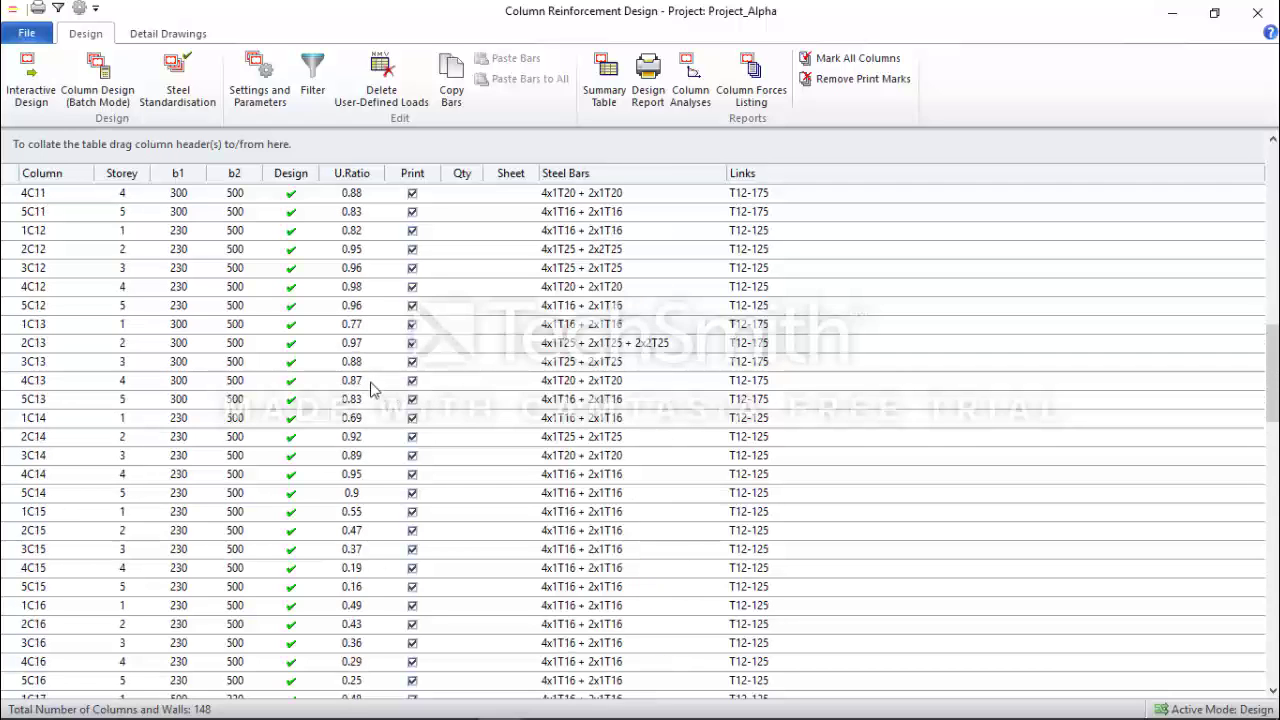
scroll(371, 390, "up", 8)
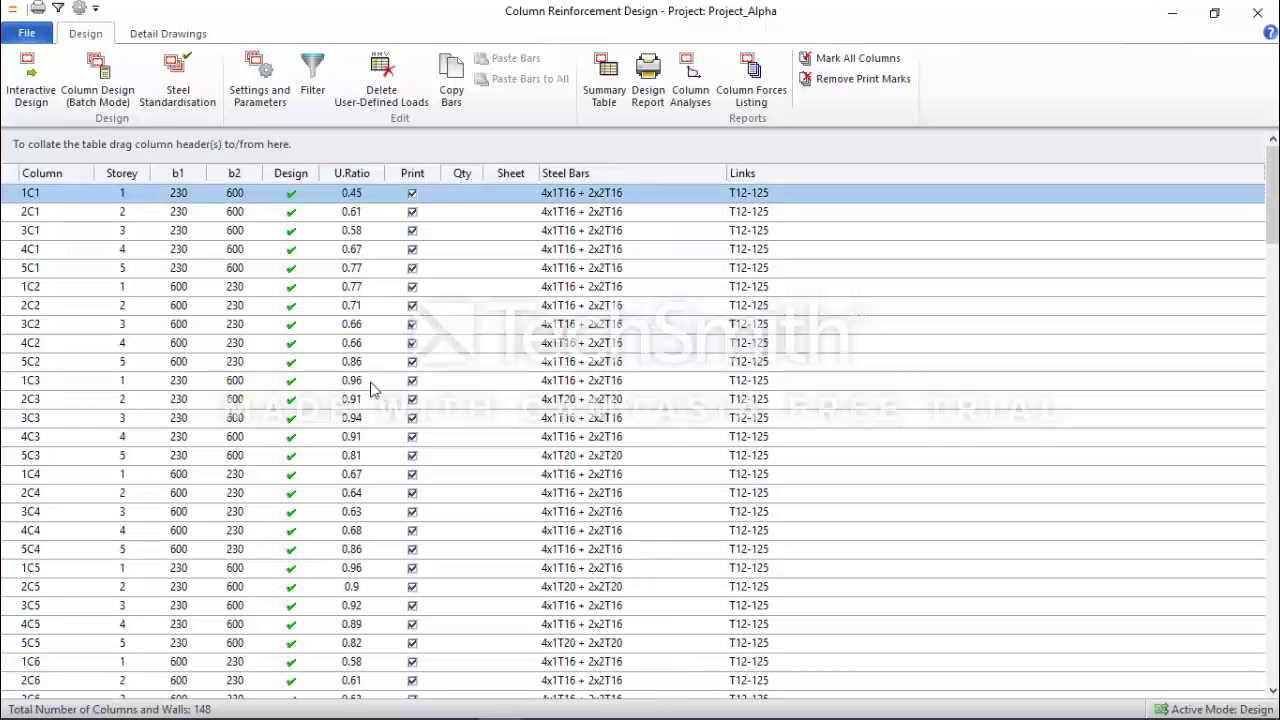